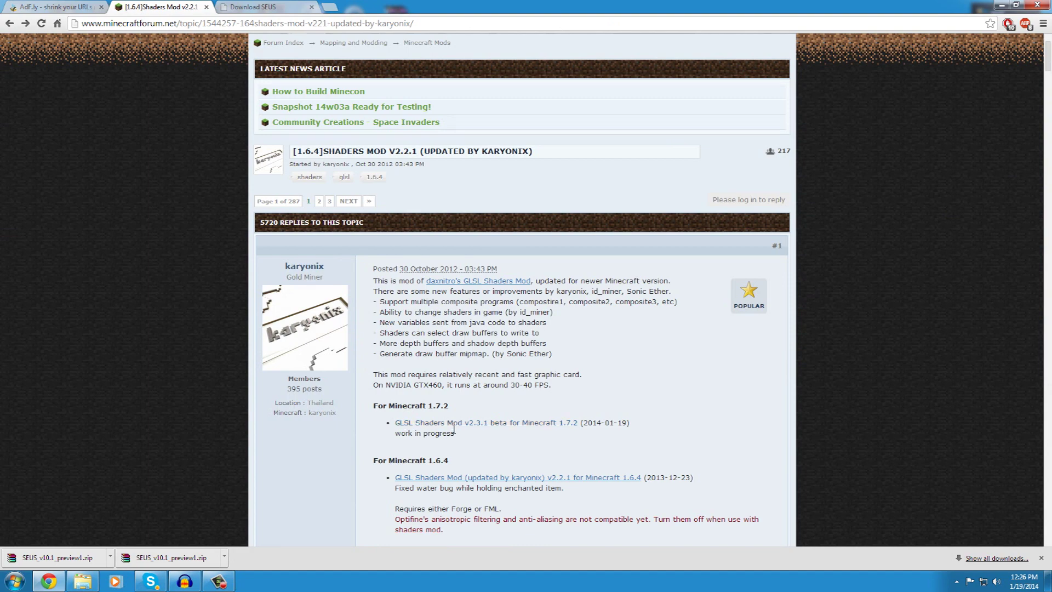
Skip the ad page to download the Forge 1.7.2-10.12.0.1007 Windows installer.
scroll(470, 423, down, 1)
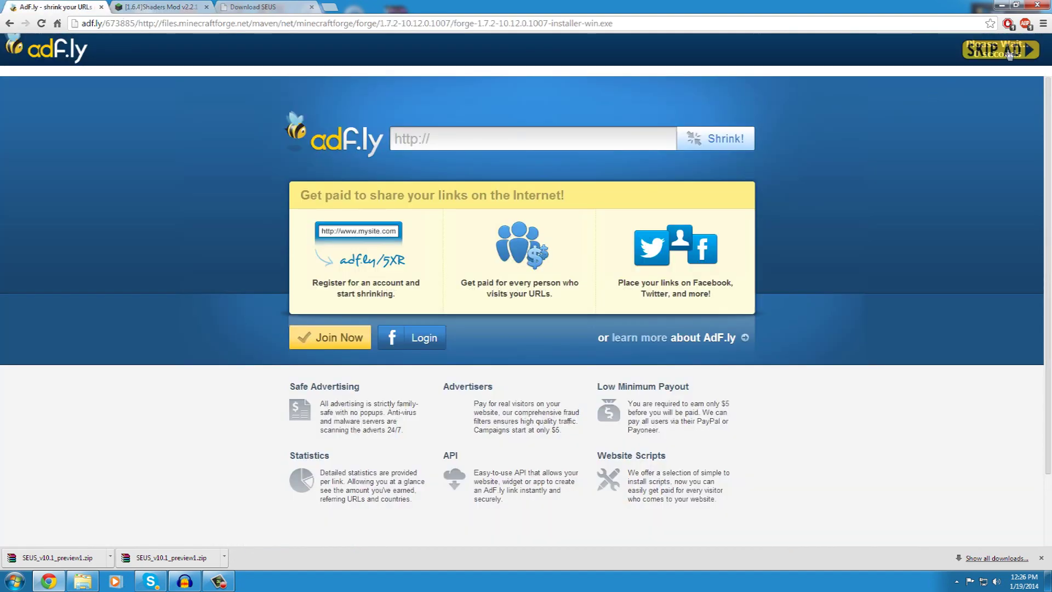
click(1009, 51)
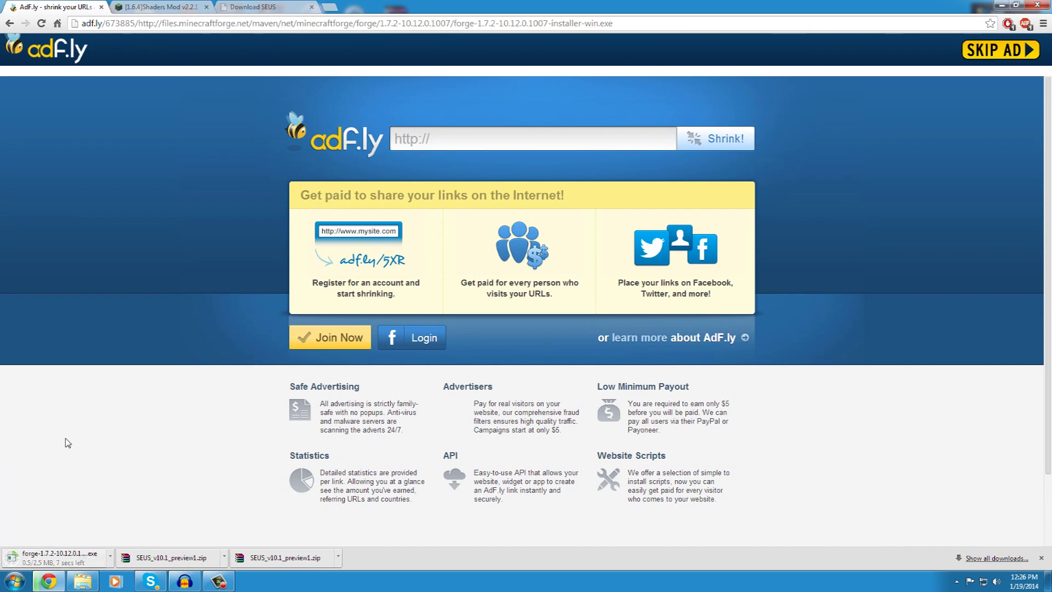
Open the download link for Shaders Mod v2.3.1 beta for Minecraft 1.7.2 from the author's post in the forum thread.
click(131, 7)
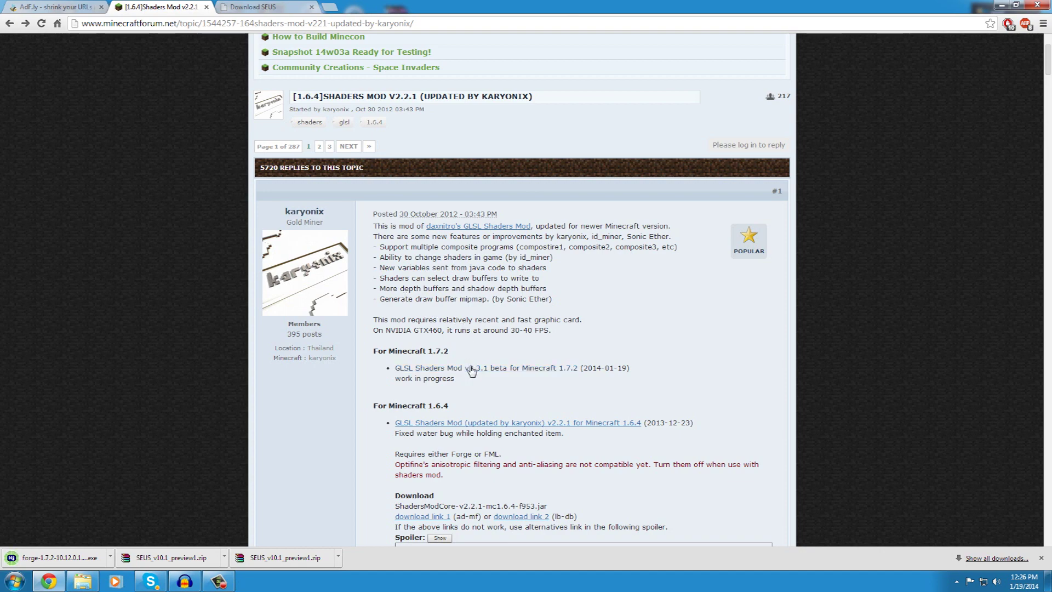
scroll(472, 374, down, 1)
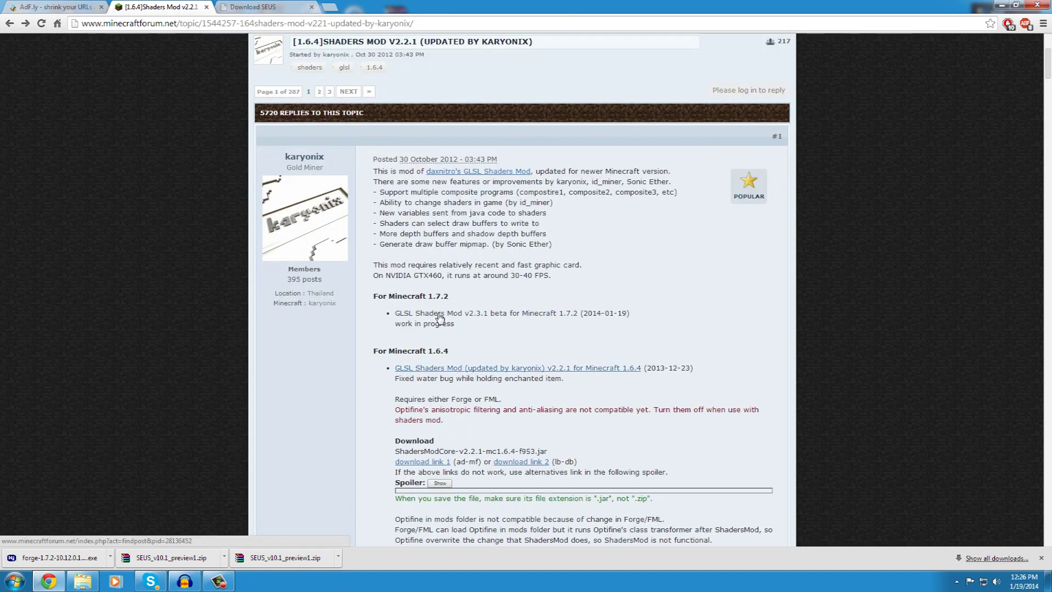
scroll(379, 262, up, 2)
scroll(457, 328, down, 2)
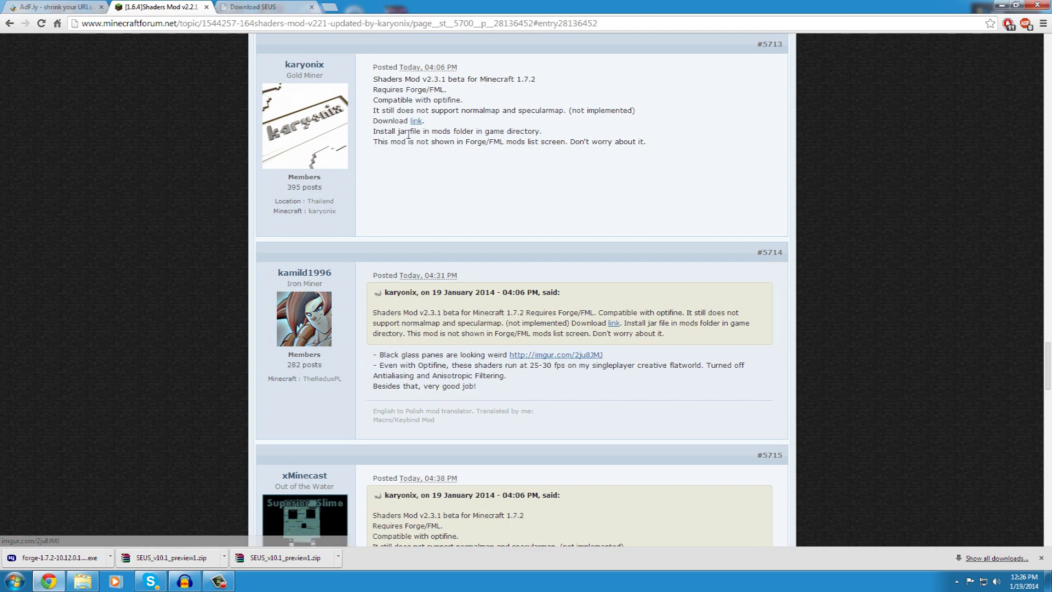
scroll(470, 195, up, 2)
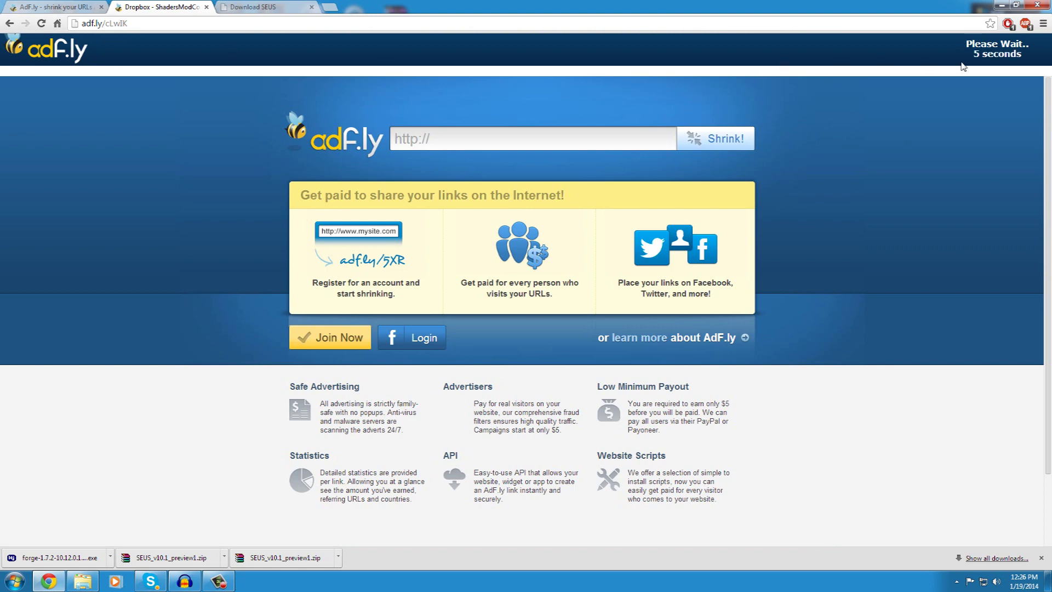
Download the SEUS v10.1 Preview 1 shader pack.
click(261, 7)
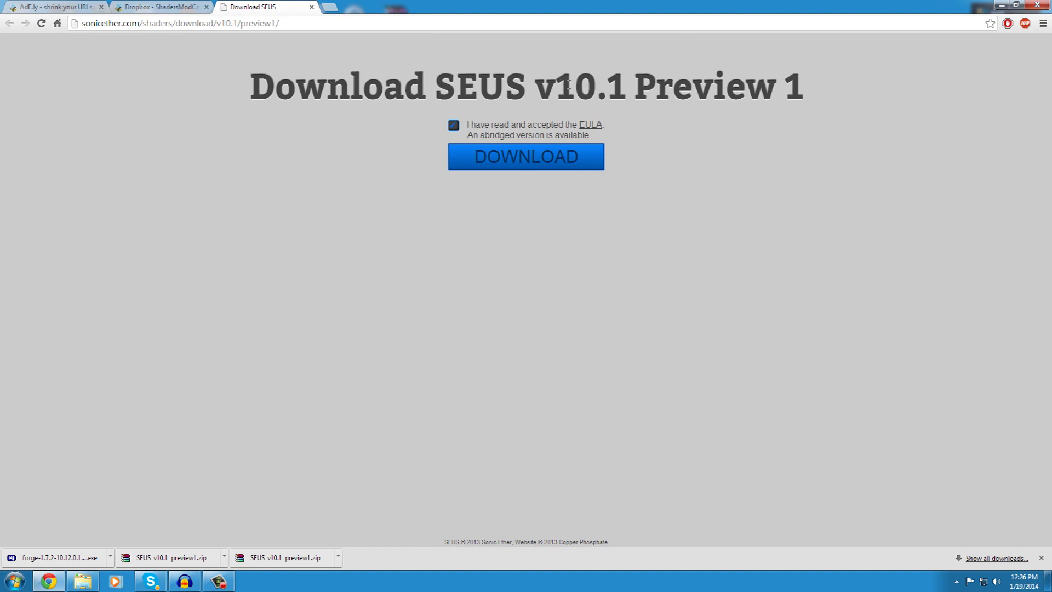
click(524, 160)
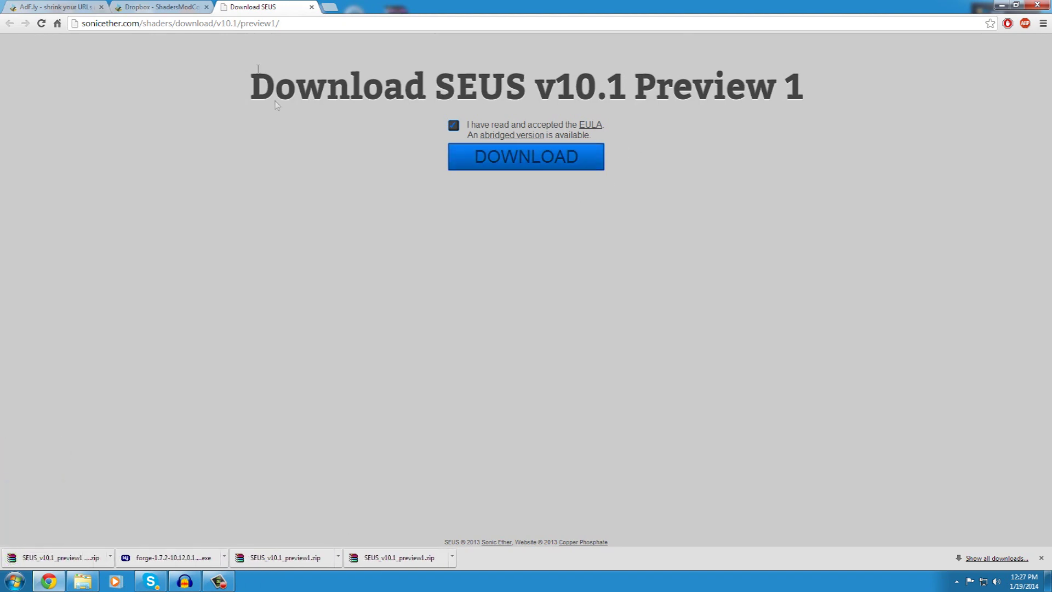
Skip the ad to reach the Dropbox page, download the ShadersModCore v2.3.1 beta jar and keep the file.
click(173, 8)
click(969, 64)
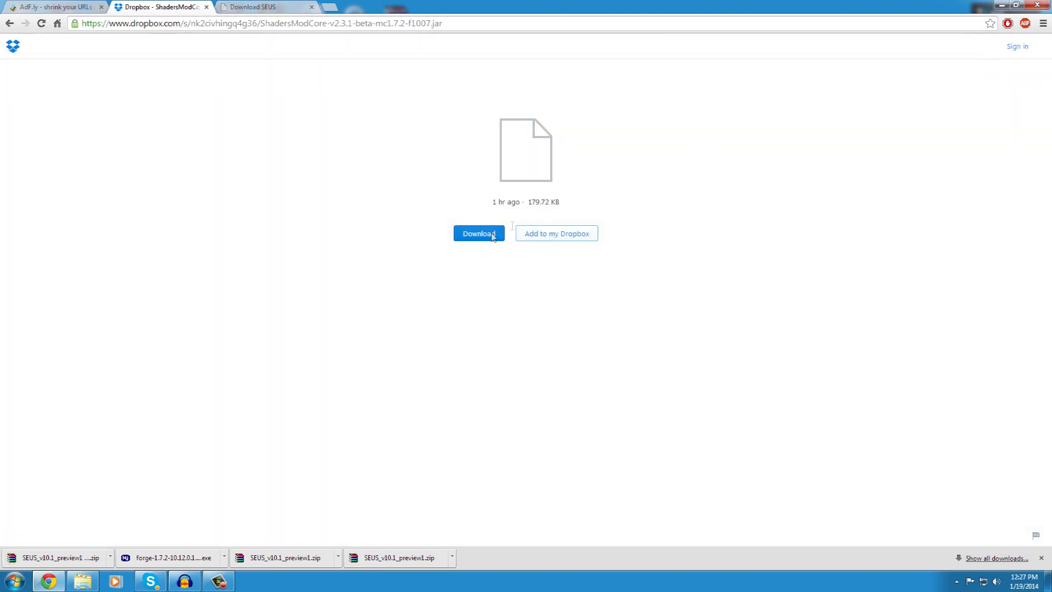
click(482, 247)
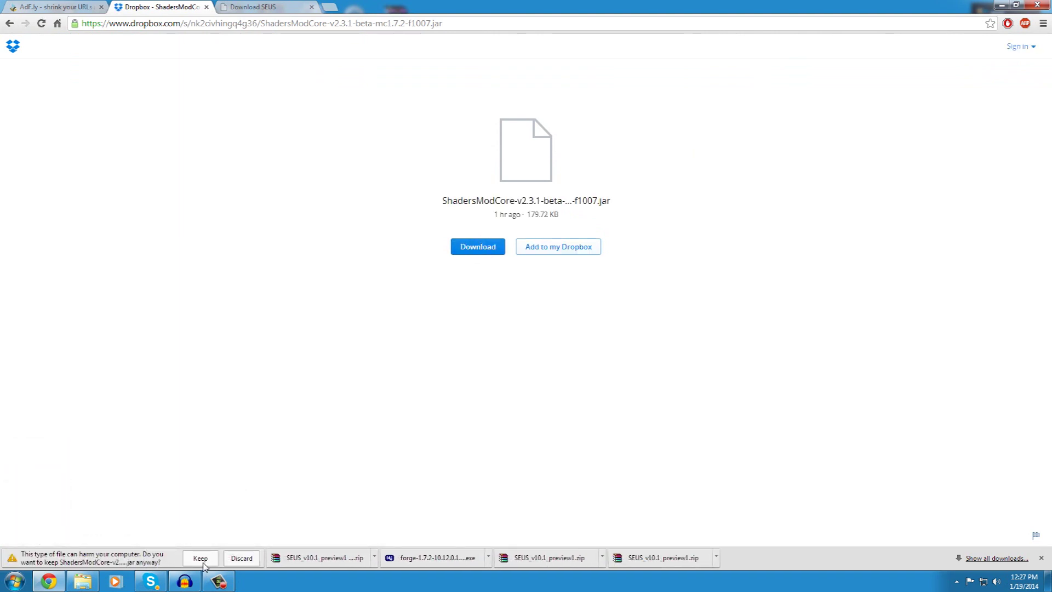
click(202, 563)
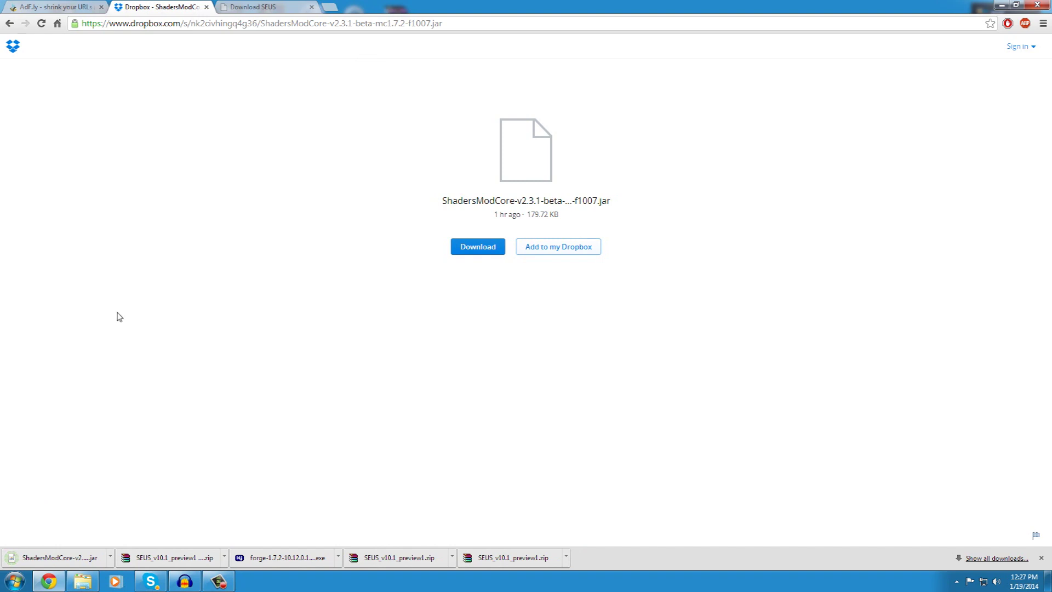
Show the downloaded ShadersModCore jar, SEUS zip and Forge installer in their Downloads folder.
click(111, 557)
click(153, 521)
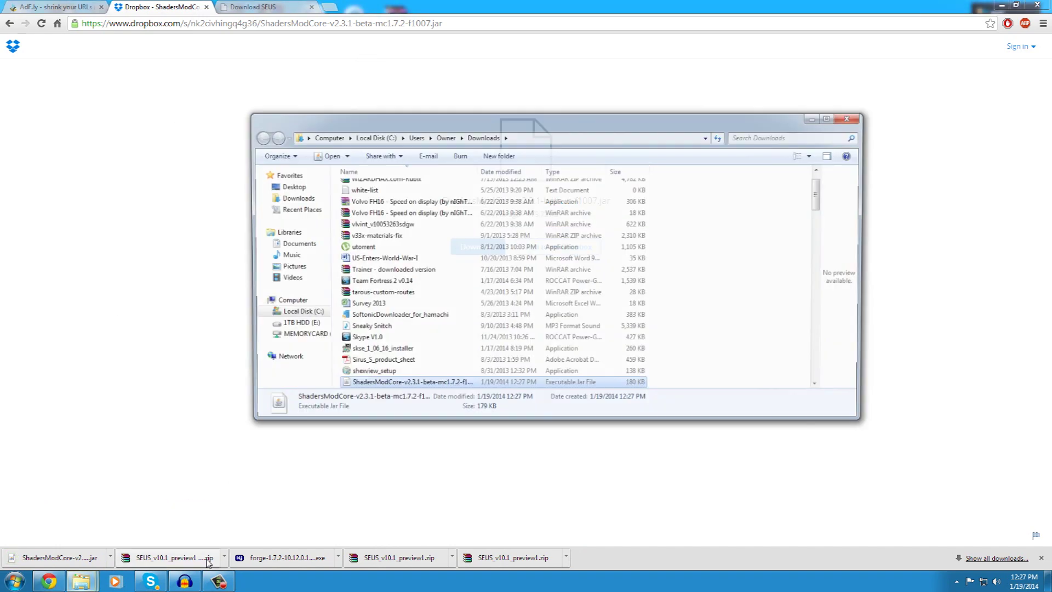
click(224, 557)
click(262, 521)
click(338, 558)
click(371, 521)
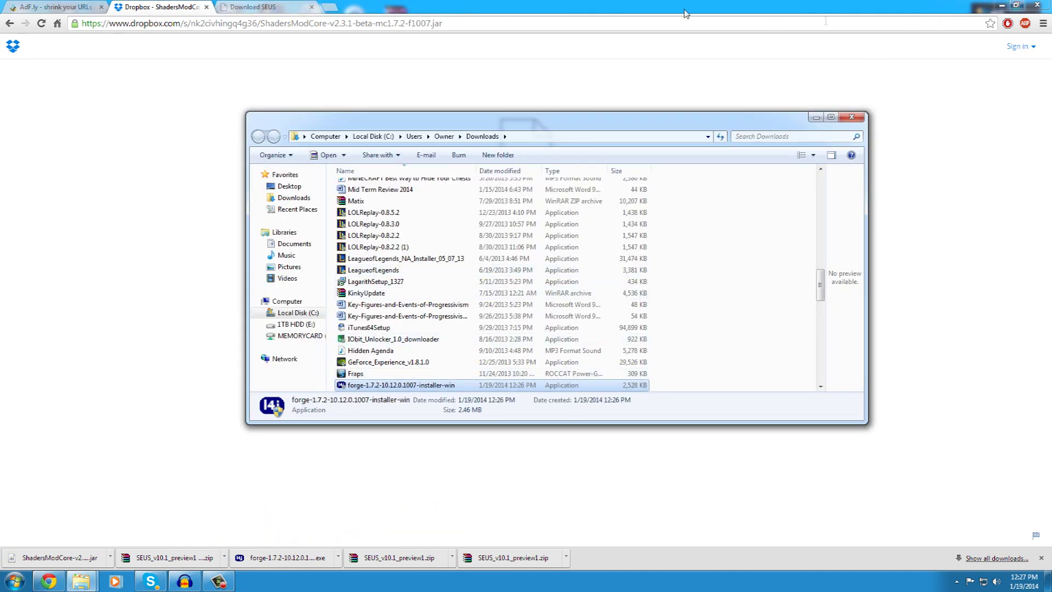
Minimize the browser and move the Forge 1.7.2 installer from the Downloads folder to the desktop.
click(1002, 5)
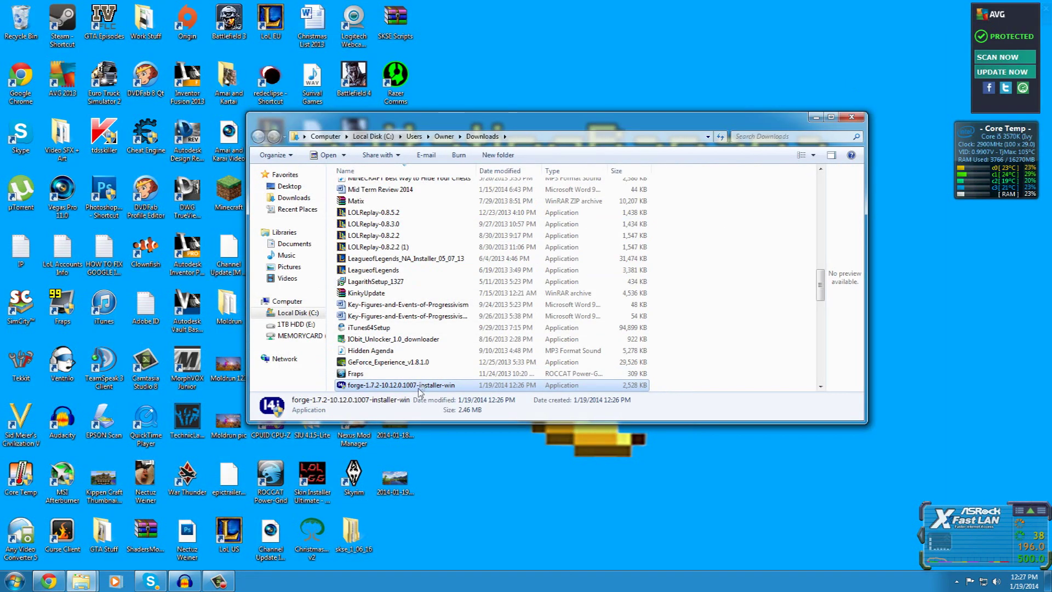
drag(435, 121, 498, 25)
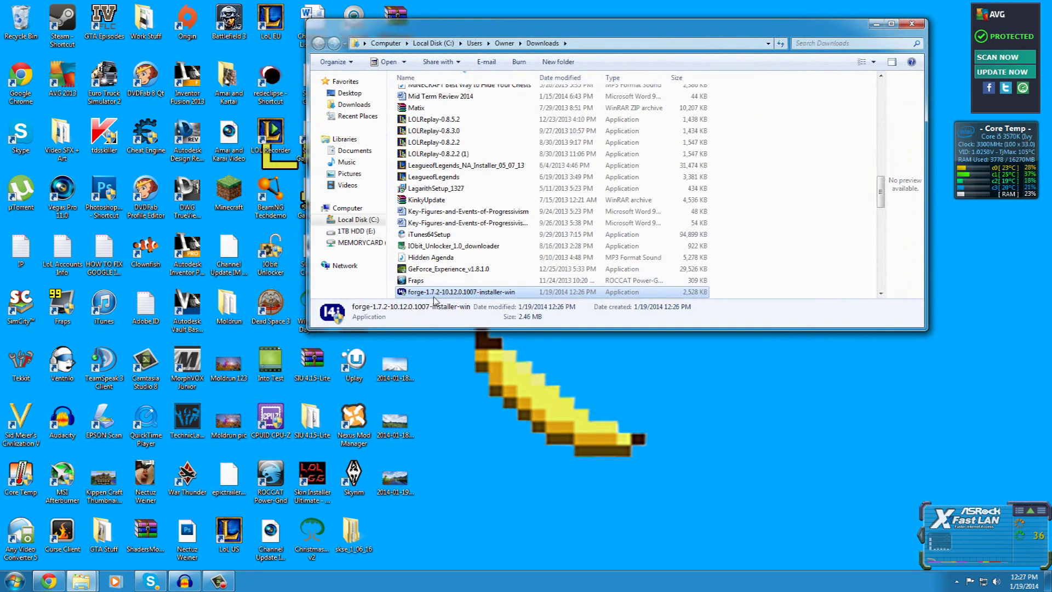
drag(436, 299, 690, 426)
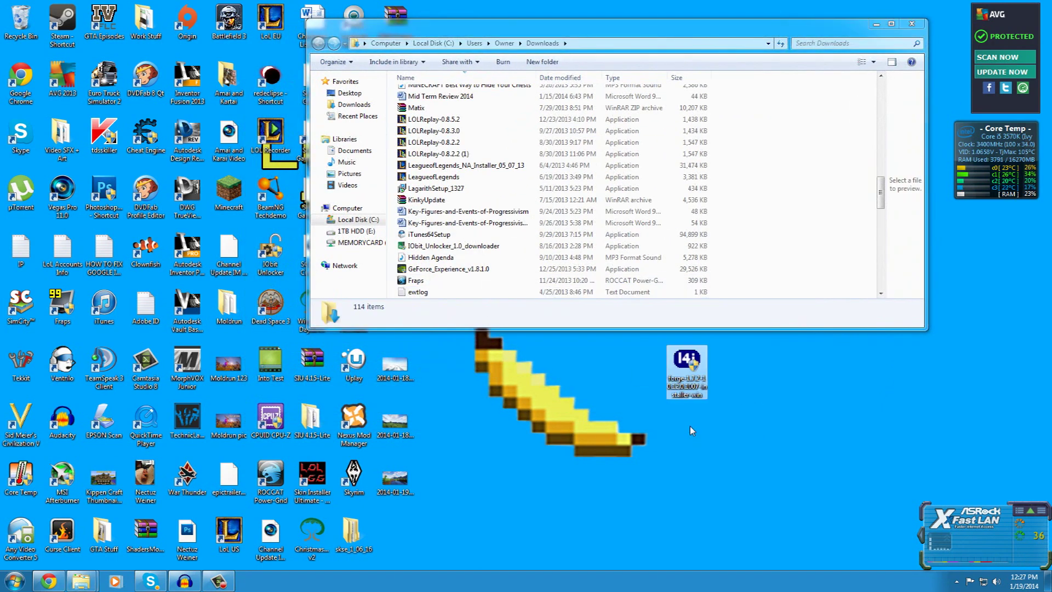
Search Downloads for "shader" and move the ShadersModCore jar and SEUS_v10.1_preview1 archive to the desktop, closing the folder window.
drag(884, 196, 883, 88)
click(826, 44)
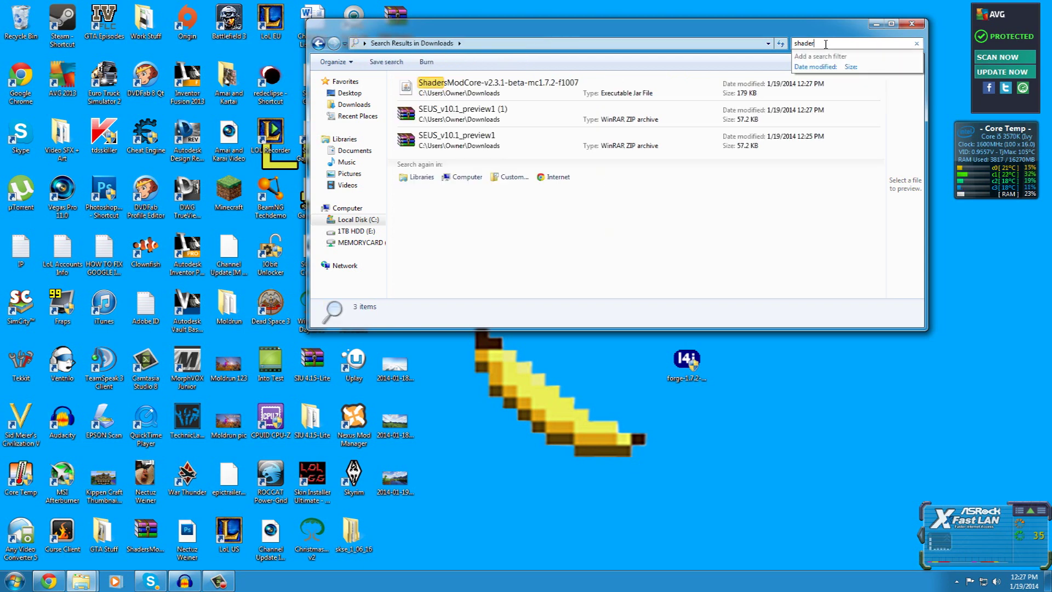
drag(529, 92, 740, 340)
drag(481, 112, 811, 377)
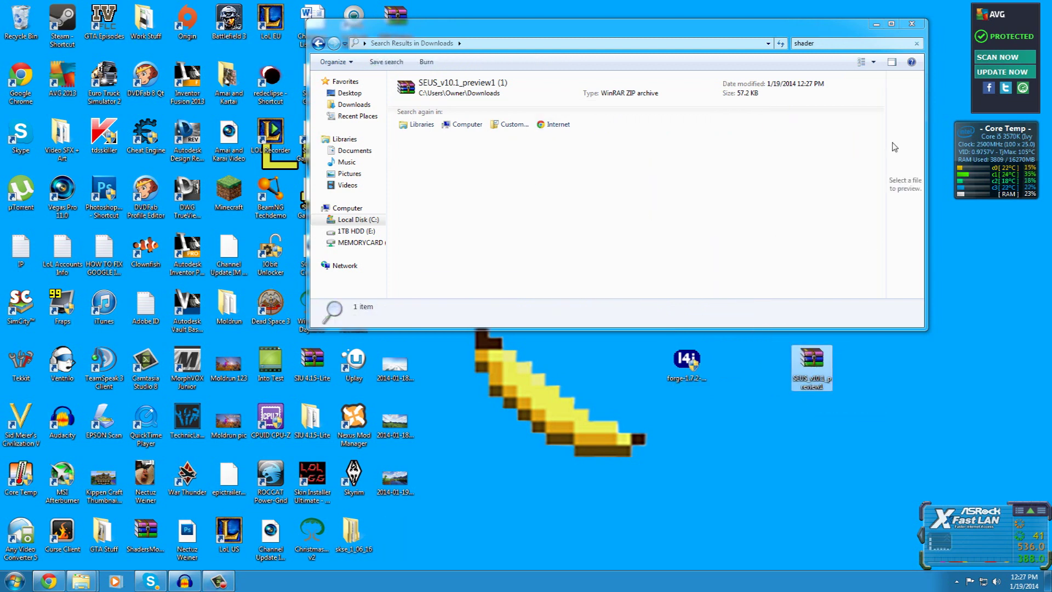
click(912, 23)
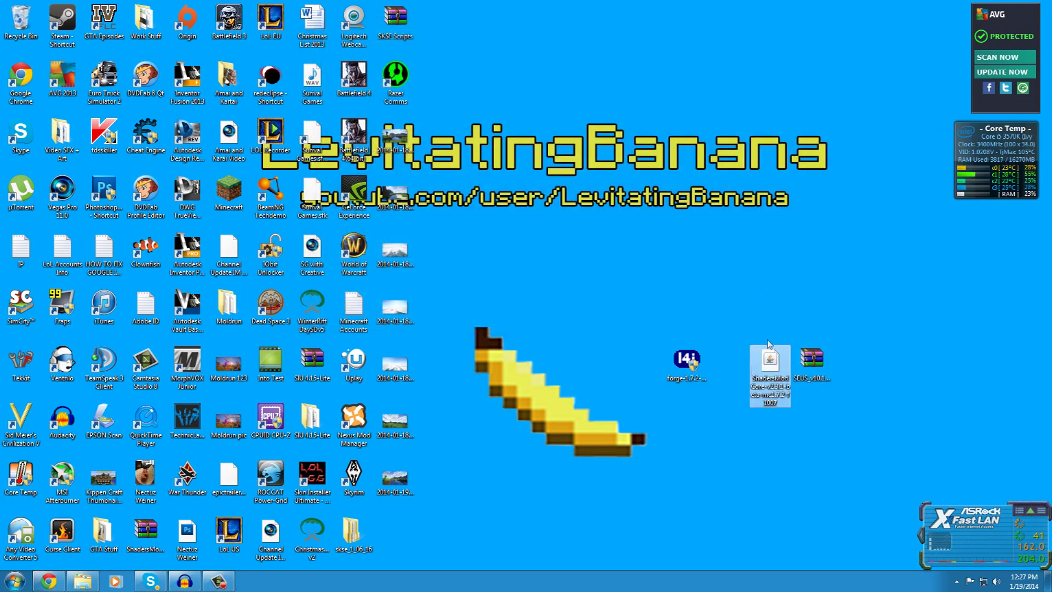
Line up the Forge installer, ShadersModCore jar and SEUS archive side by side on the desktop.
mouse_move(770, 355)
mouse_down()
mouse_move(728, 356)
mouse_move(778, 366)
mouse_move(770, 362)
mouse_up()
click(768, 266)
click(687, 362)
click(729, 362)
click(770, 362)
click(687, 367)
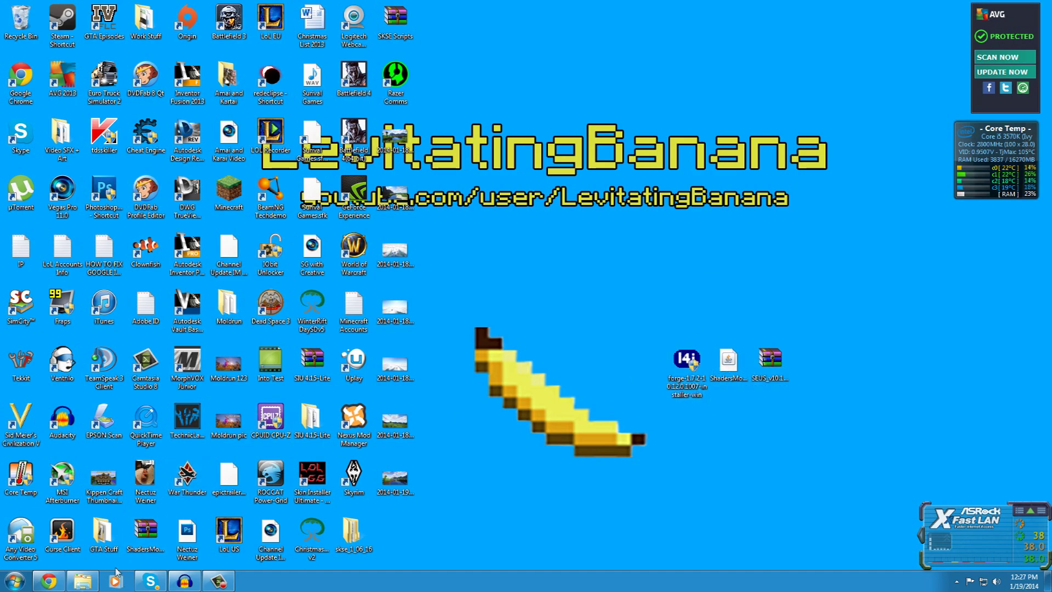
Switch to Chrome and return to the Minecraft Forge Downloads page to examine the 1.7.2 installer options.
click(22, 586)
click(49, 581)
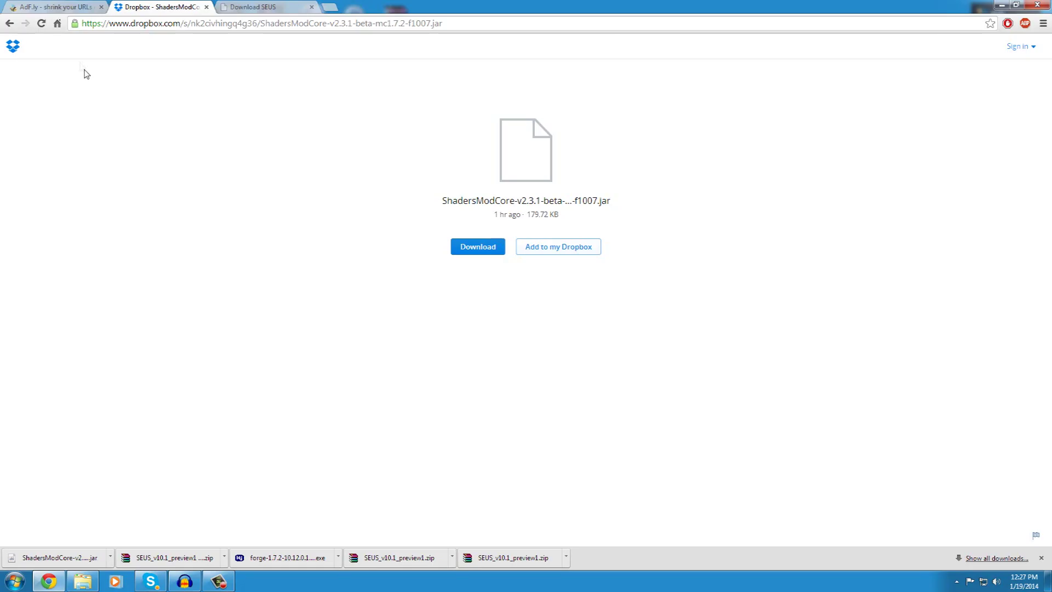
click(73, 10)
click(10, 23)
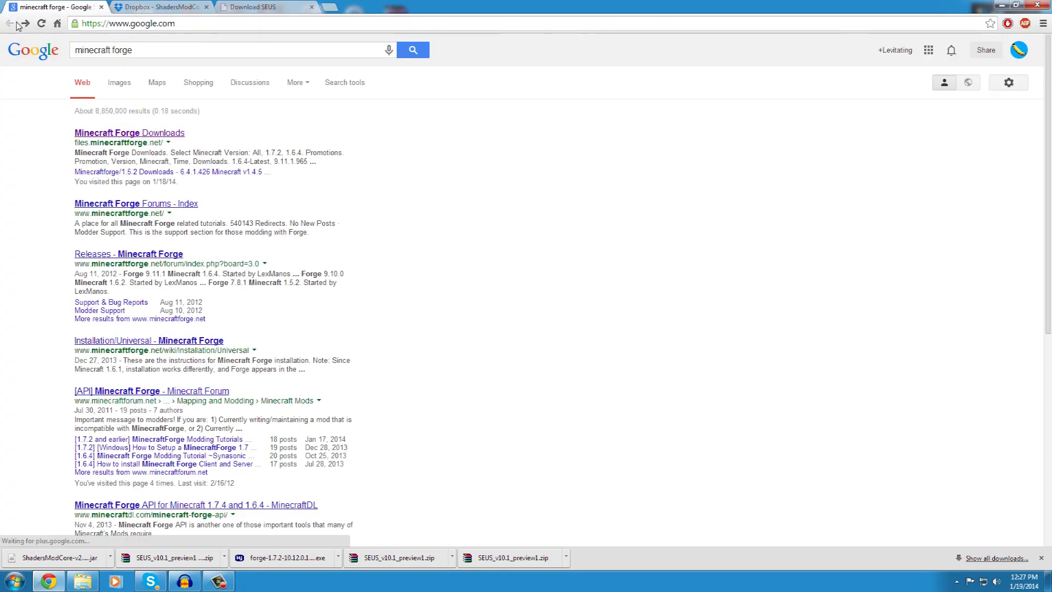
click(18, 26)
click(25, 25)
click(25, 25)
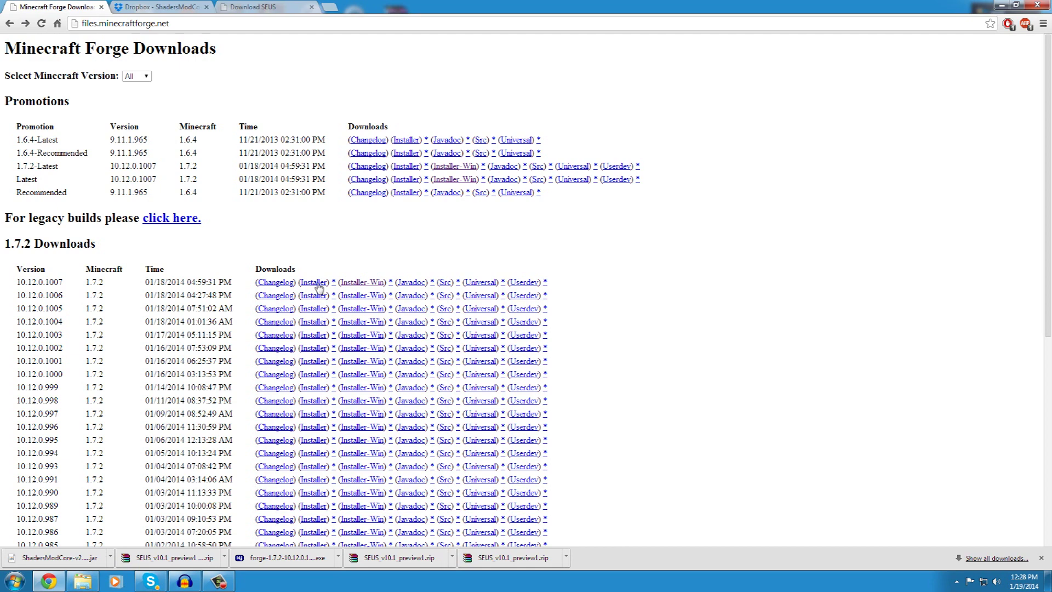
Minimize the browser and run the Forge 10.12.0.1007 installer with Install client into the .minecraft folder.
click(49, 582)
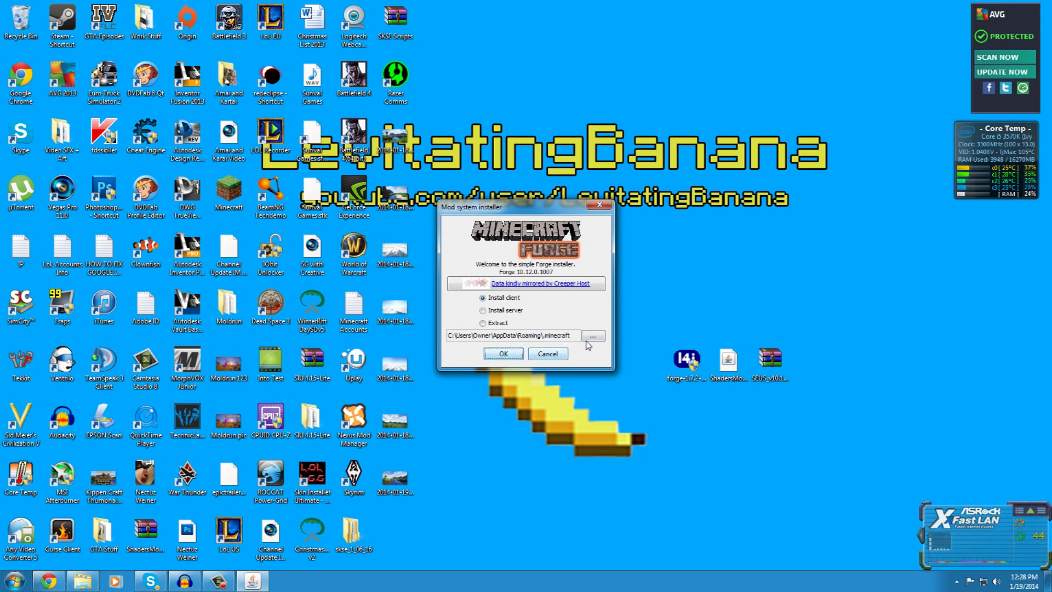
click(503, 356)
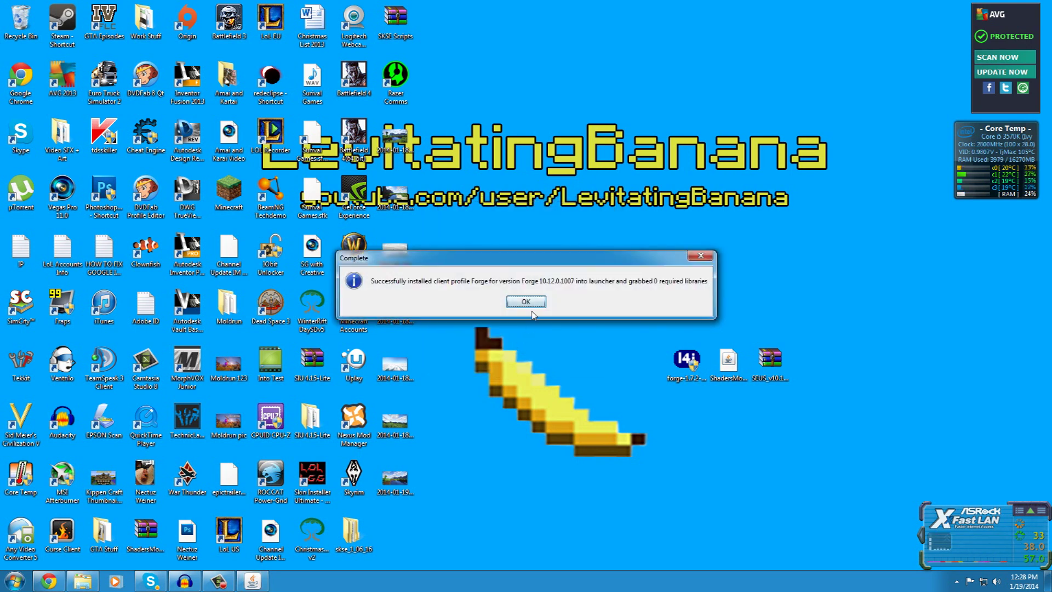
click(528, 305)
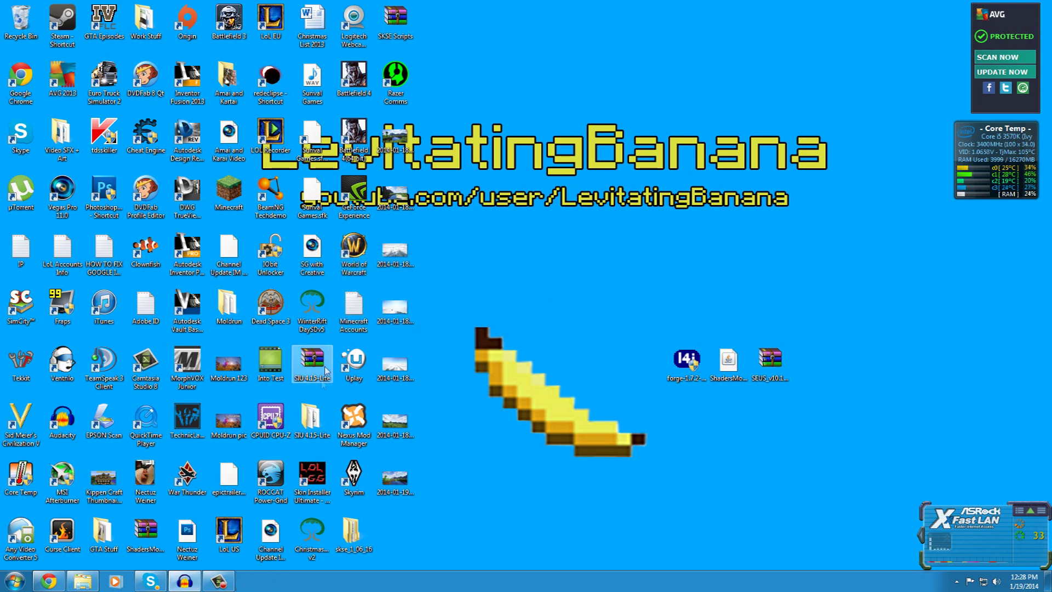
Open the Minecraft launcher and continue with the other existing user account.
double_click(229, 190)
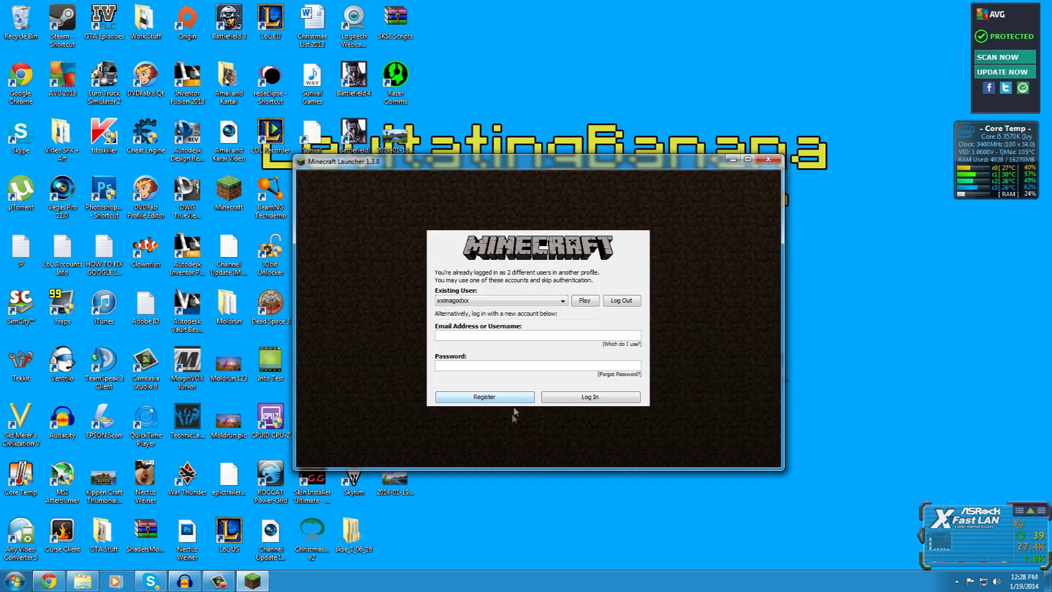
click(560, 301)
click(507, 320)
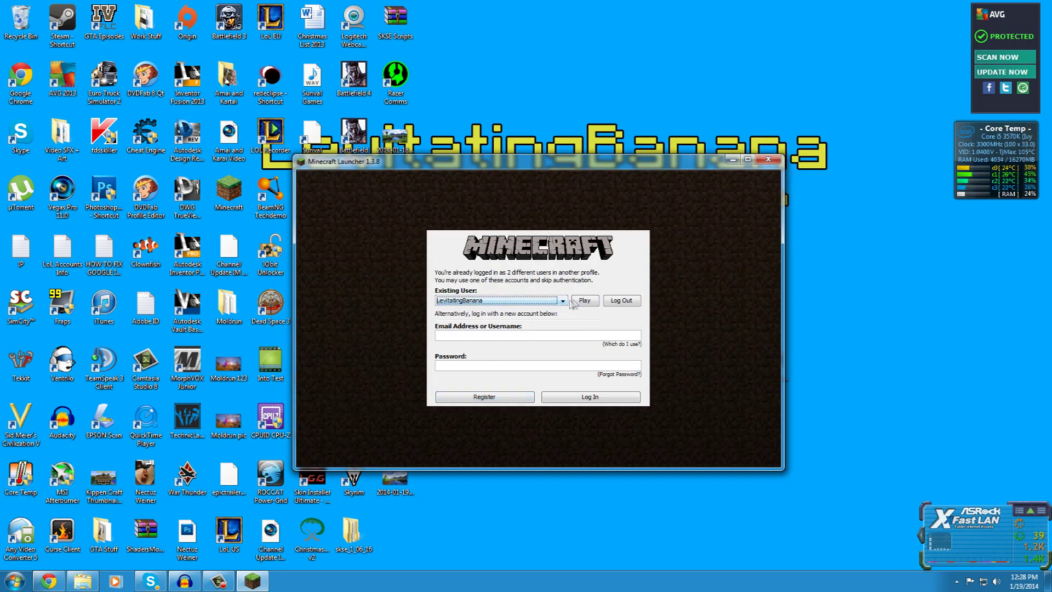
click(583, 301)
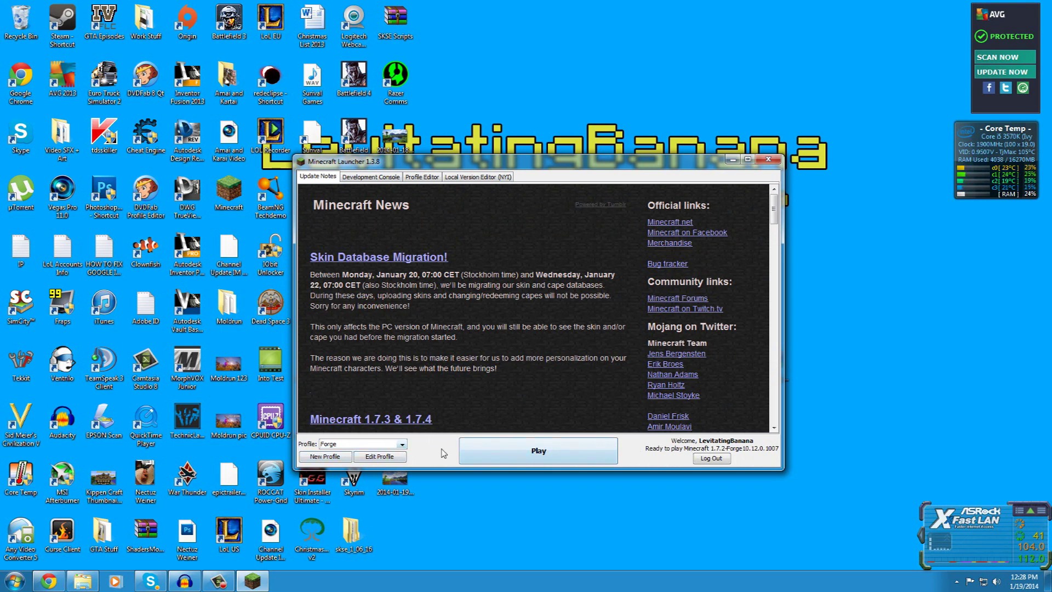
Select the Forge profile in the launcher and start Minecraft 1.7.2 with it.
click(384, 447)
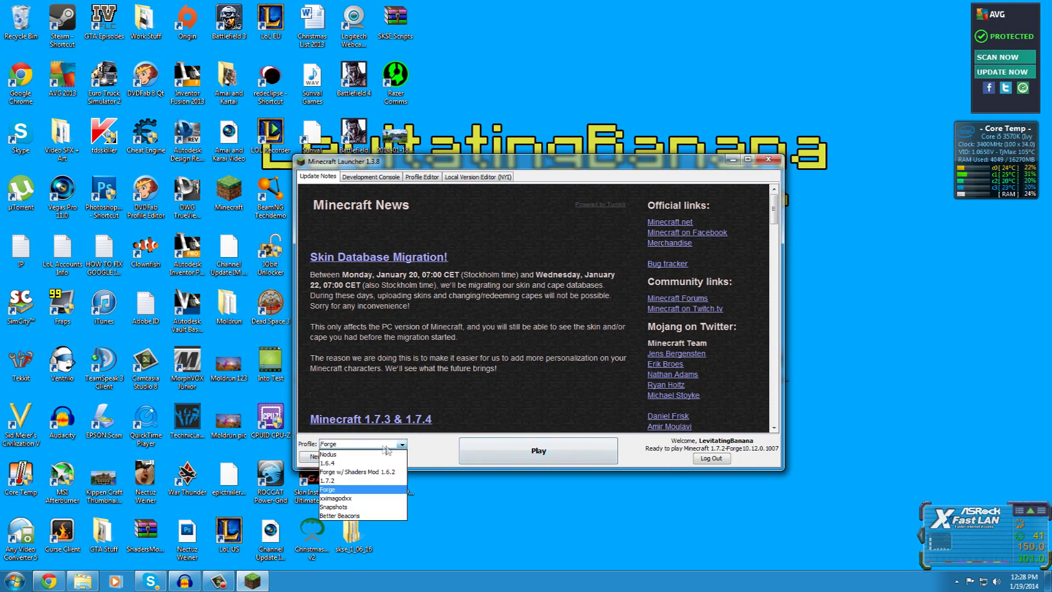
click(340, 485)
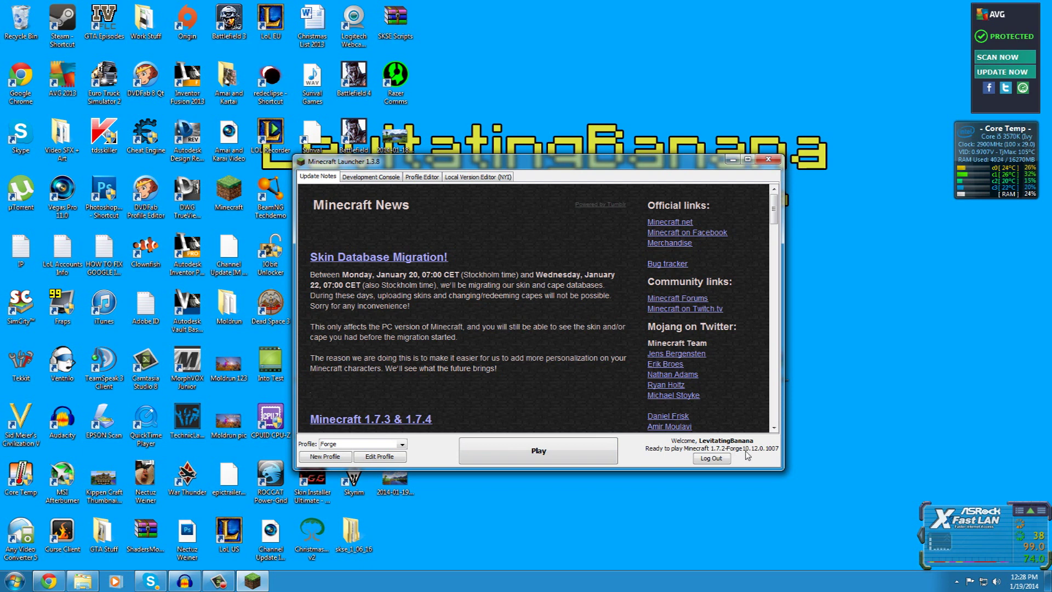
click(527, 448)
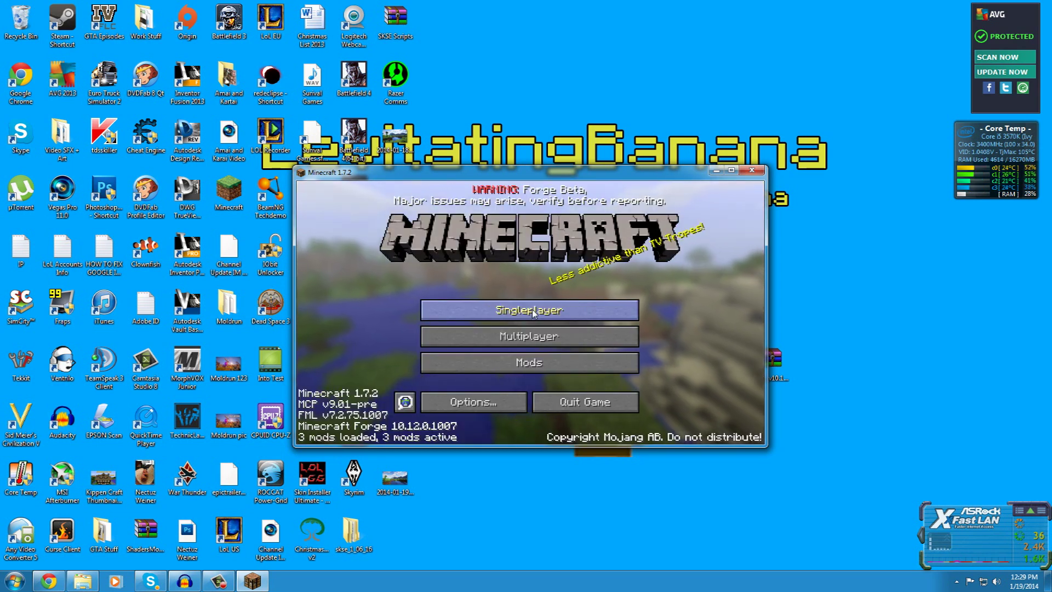
View the multiplayer server list, return to the title screen and close the game.
click(502, 337)
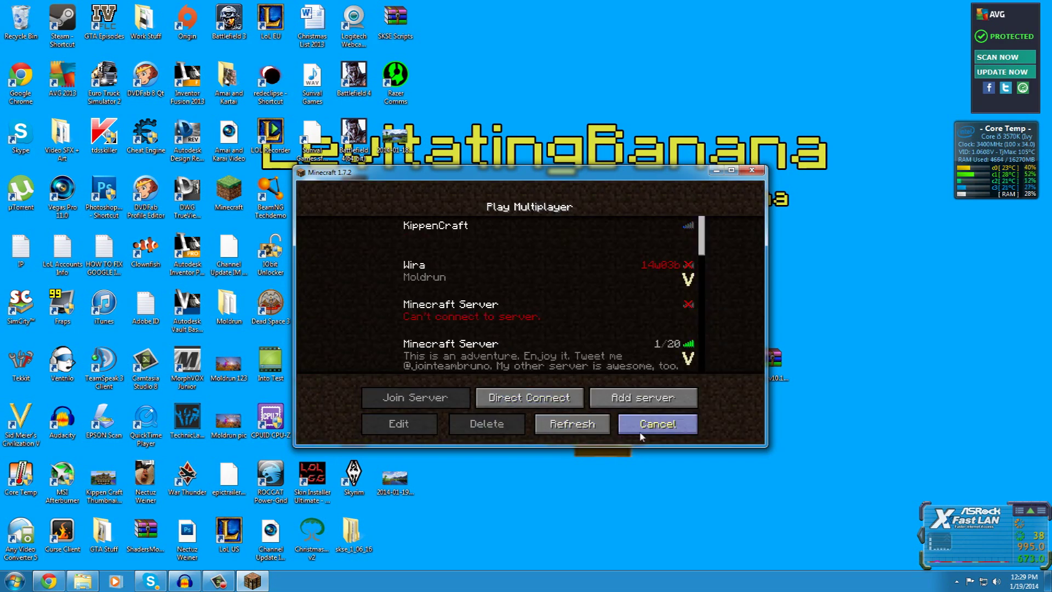
click(641, 435)
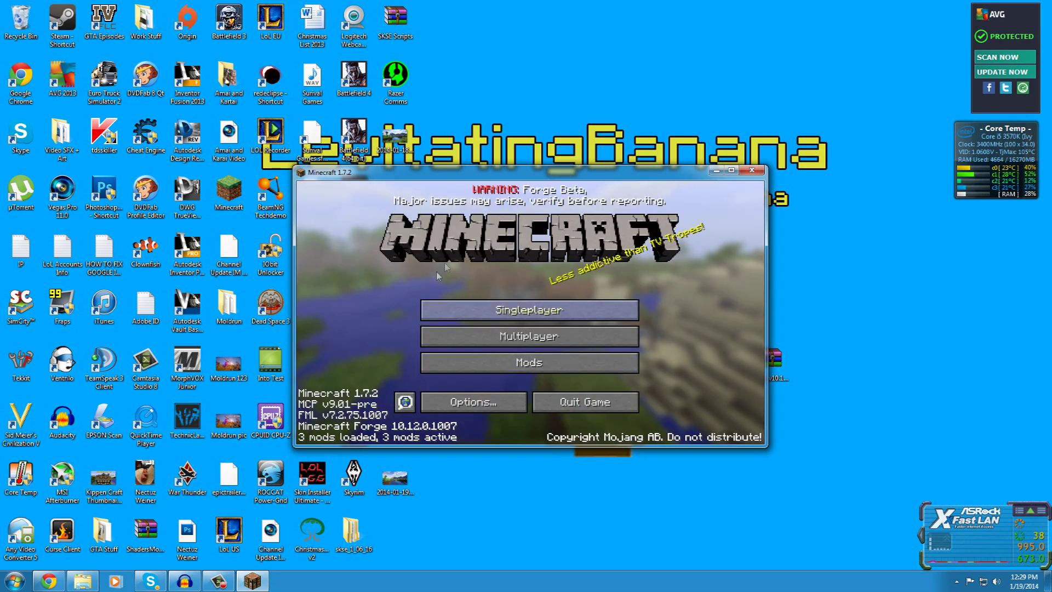
click(753, 172)
Open the mods folder inside .minecraft and move the ShadersModCore v2.3.1 beta jar from the desktop into it.
click(83, 581)
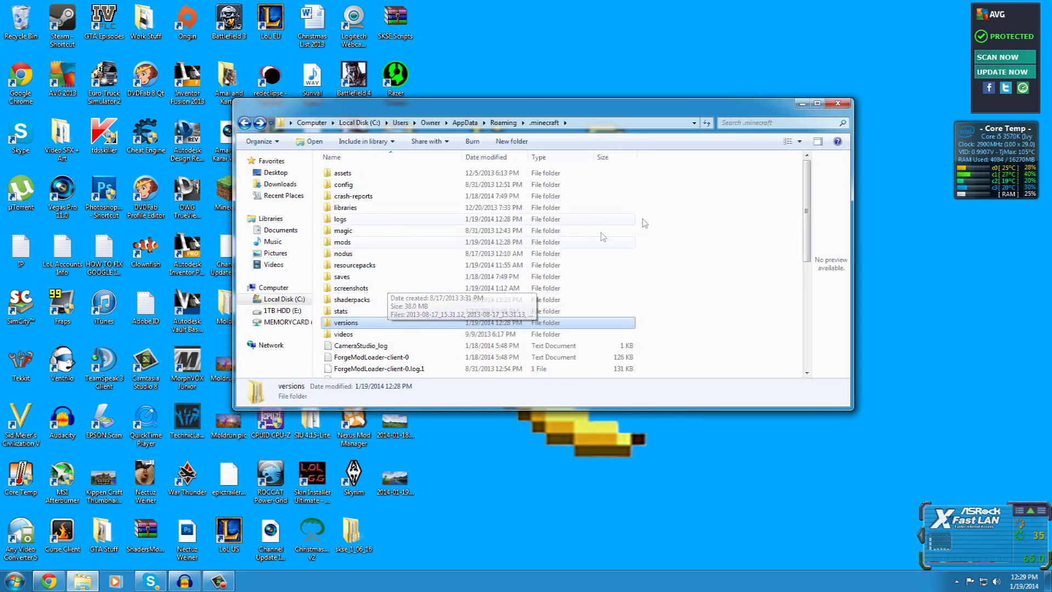
click(356, 247)
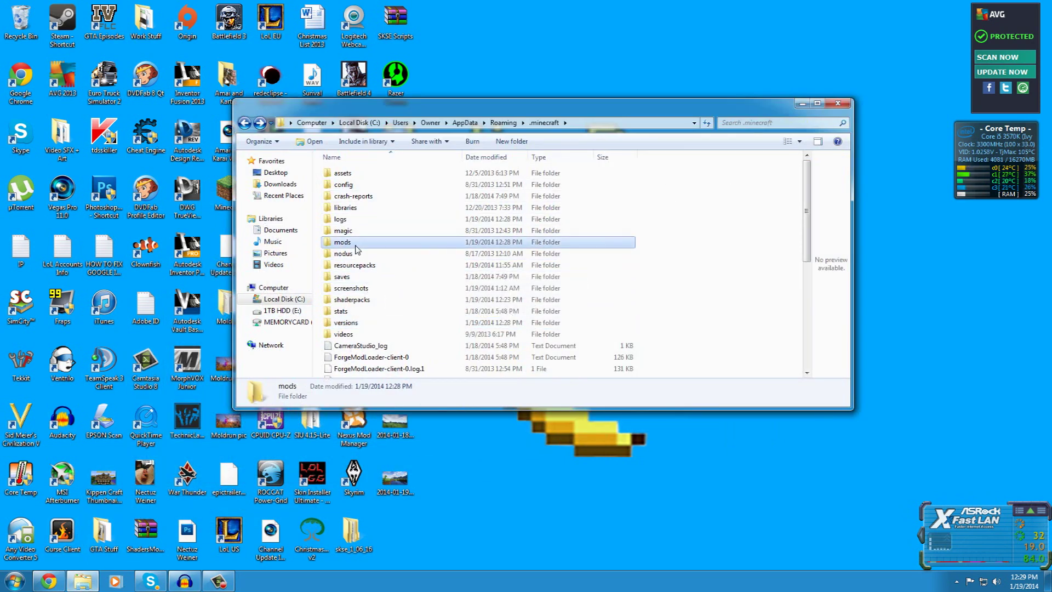
double_click(342, 242)
drag(548, 112, 341, 92)
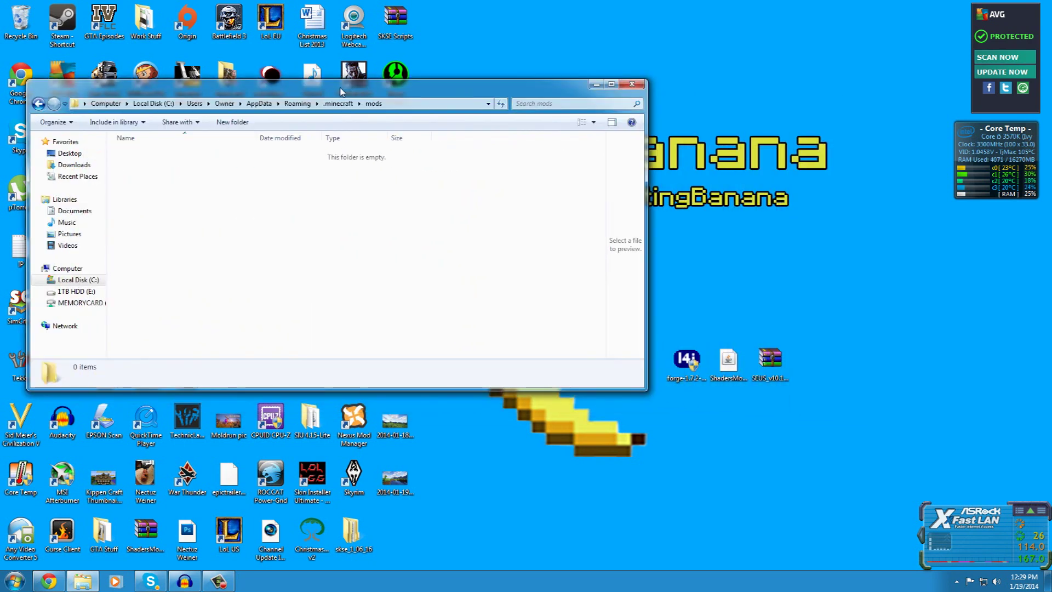
drag(728, 359, 336, 222)
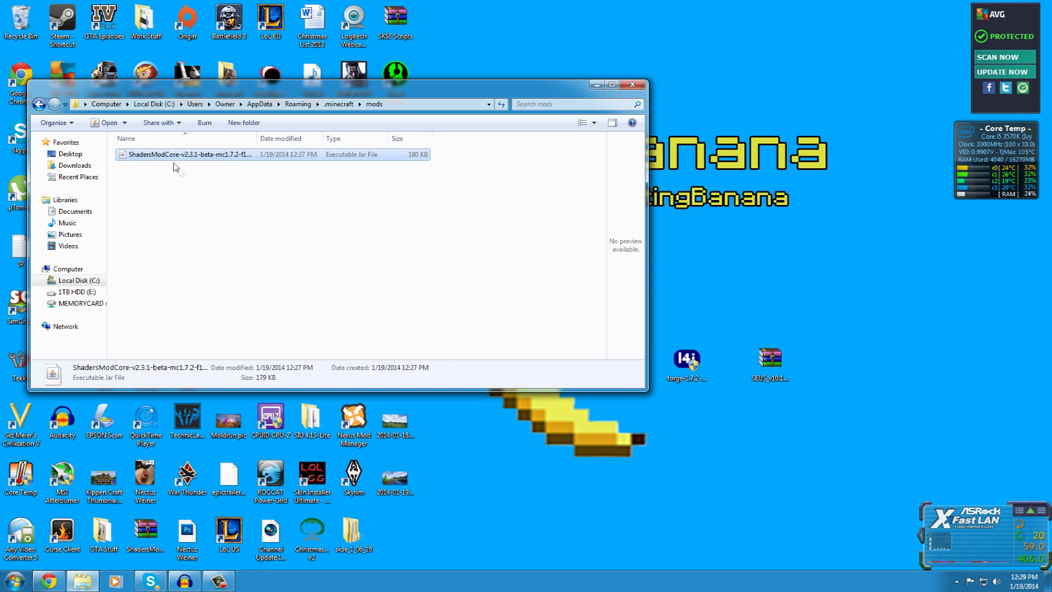
Extract the ShadersModCore jar to the folder ShadersModCore-v2.3.1-beta-mc1.7.2-f1007 and compress that folder into a RAR archive of the same name.
right_click(191, 160)
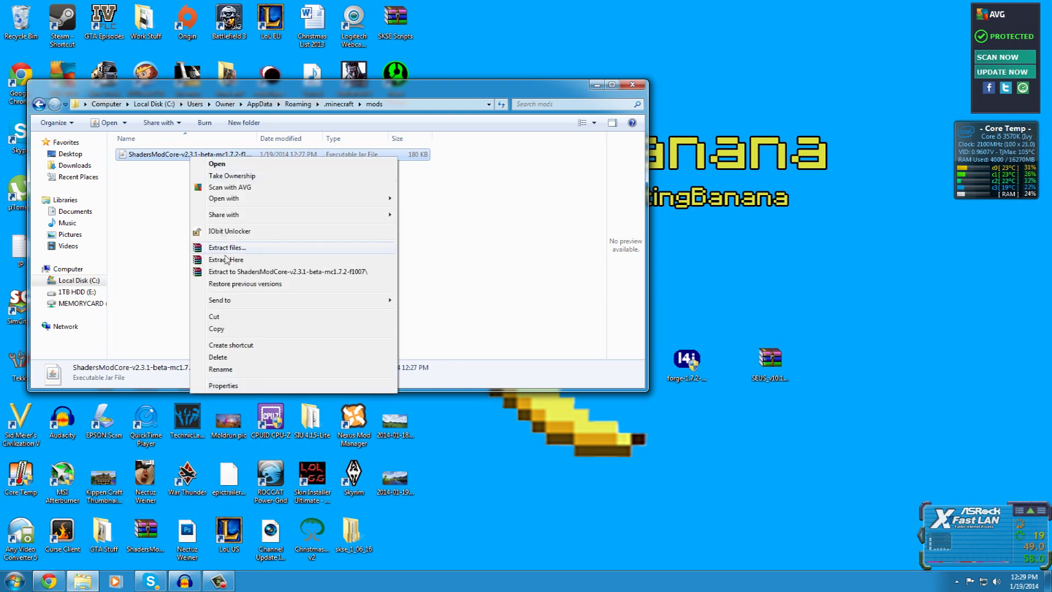
click(233, 272)
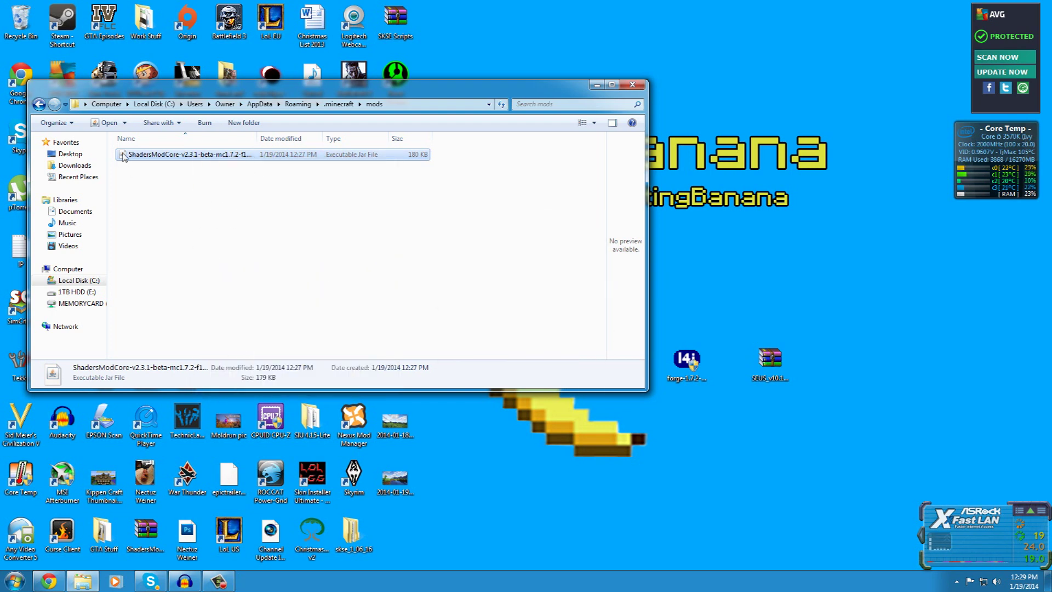
right_click(159, 155)
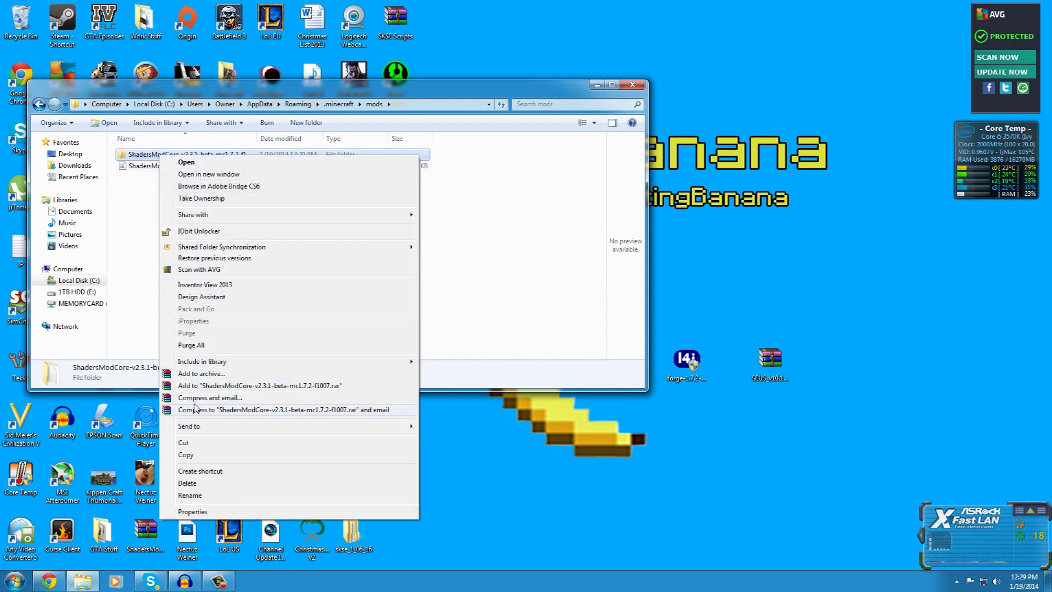
click(195, 387)
drag(160, 190, 310, 81)
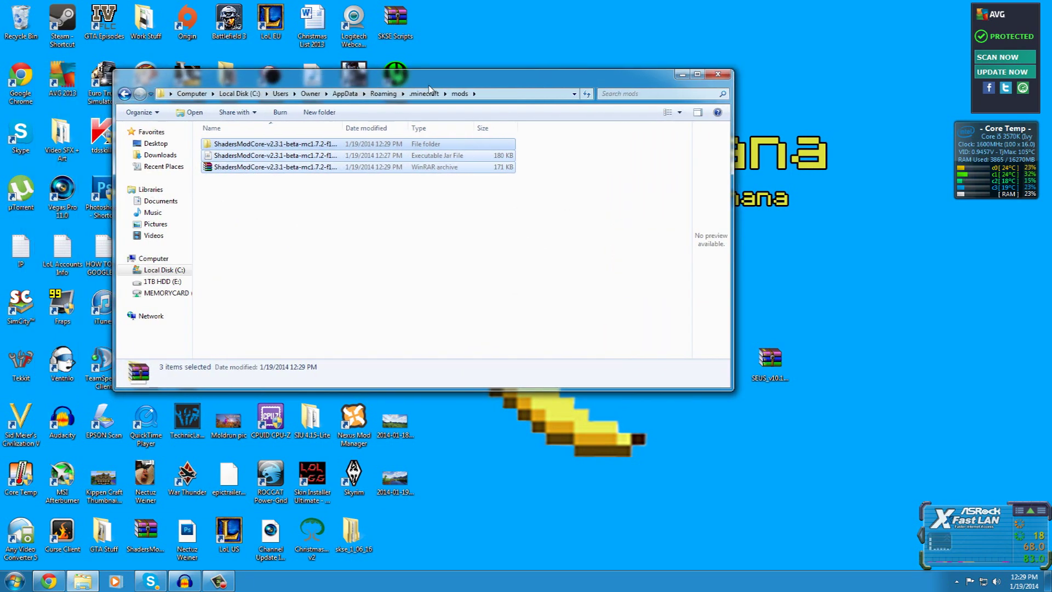
click(235, 195)
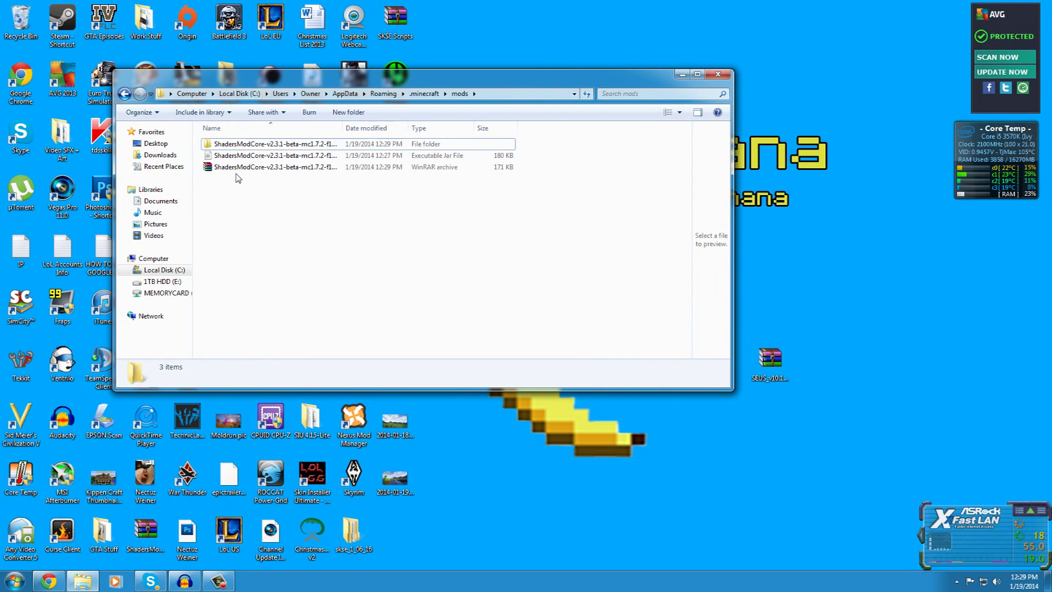
click(235, 170)
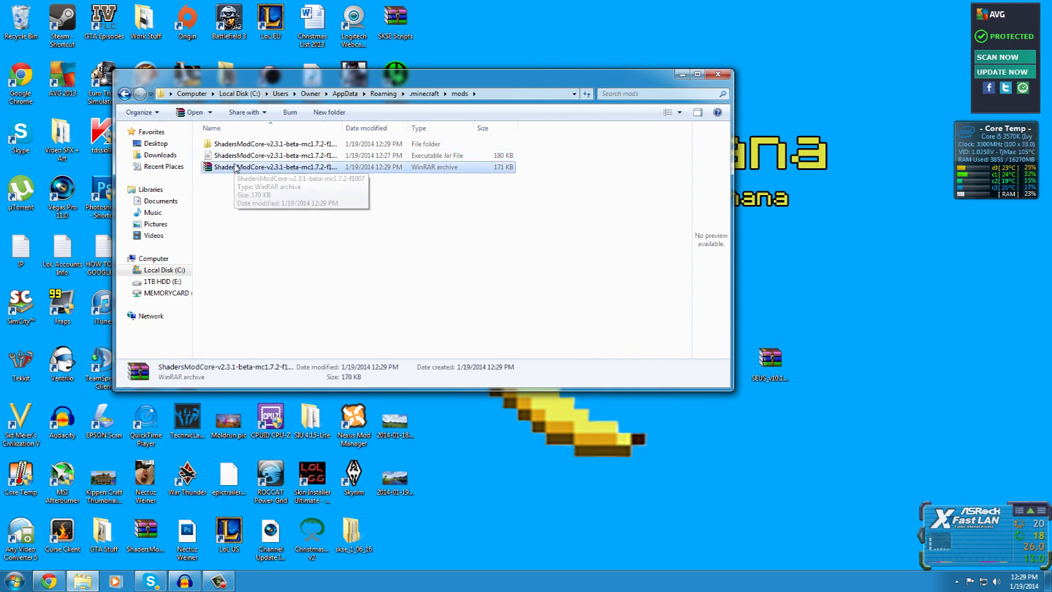
Close the .minecraft folder window and start Minecraft 1.7.2 with the Forge profile from the launcher.
click(426, 96)
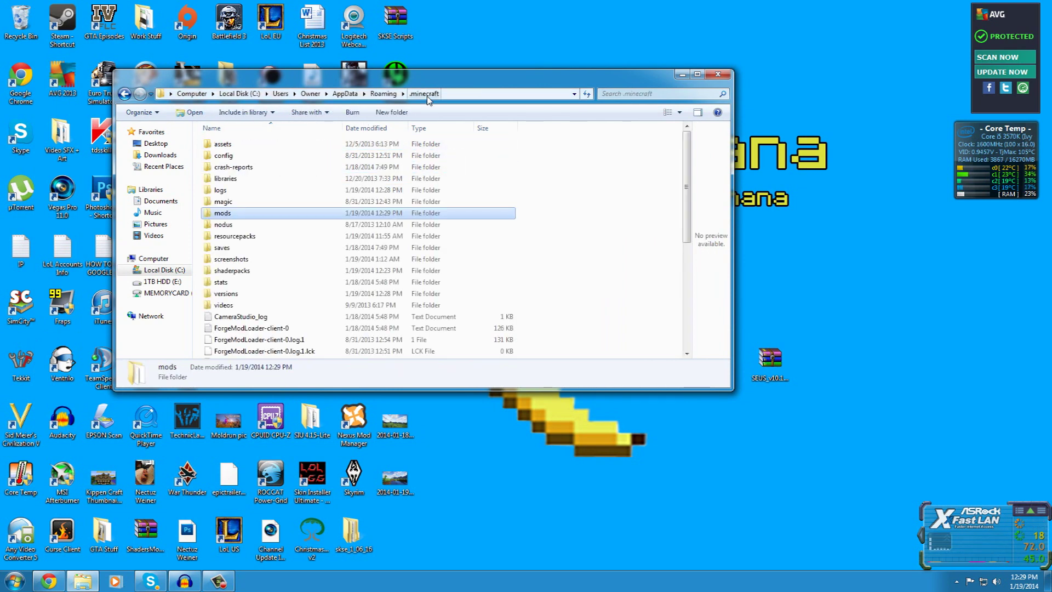
click(718, 74)
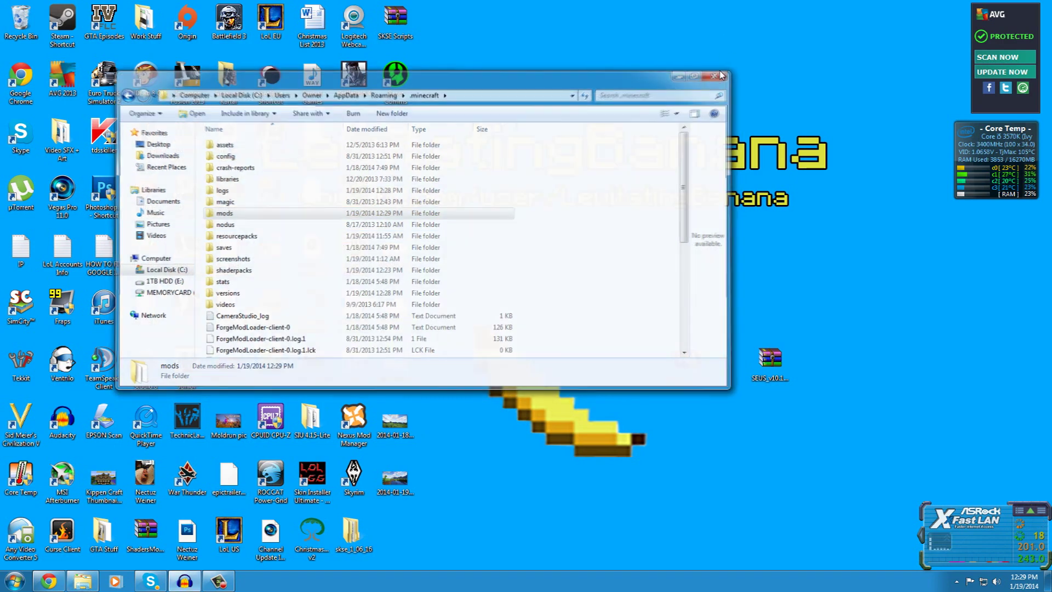
double_click(229, 188)
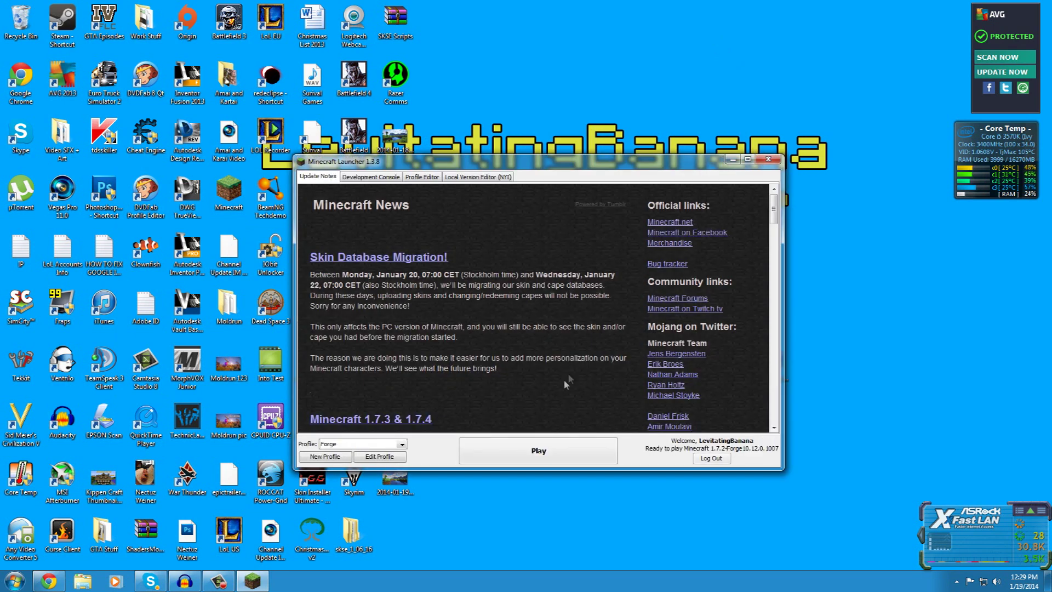
click(496, 452)
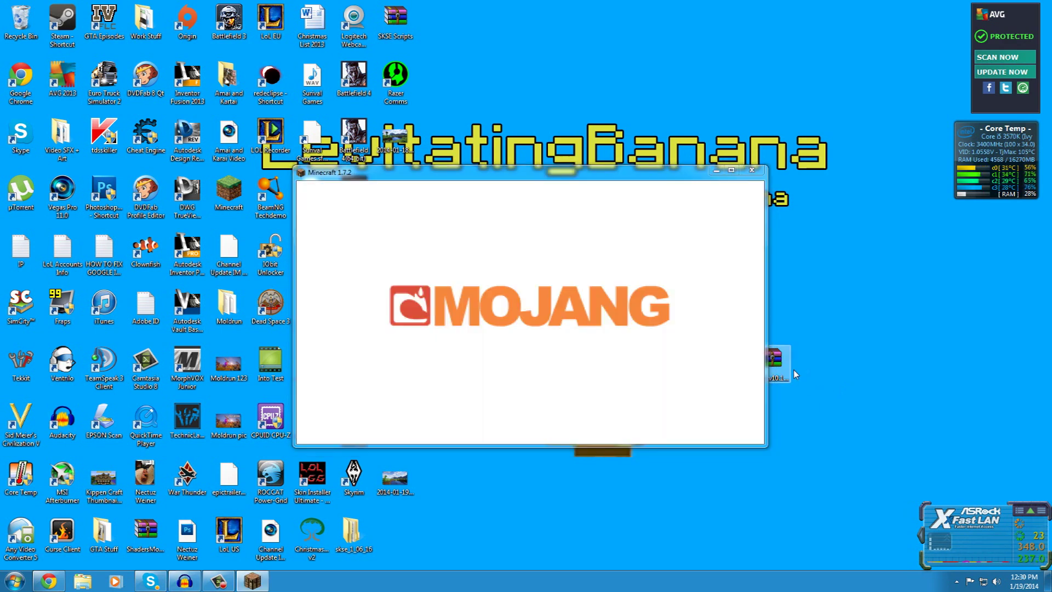
Open the shaderpacks folder from the game's Shaders options and move SEUS_v10.1_preview1.zip into it from the desktop.
drag(794, 370, 827, 366)
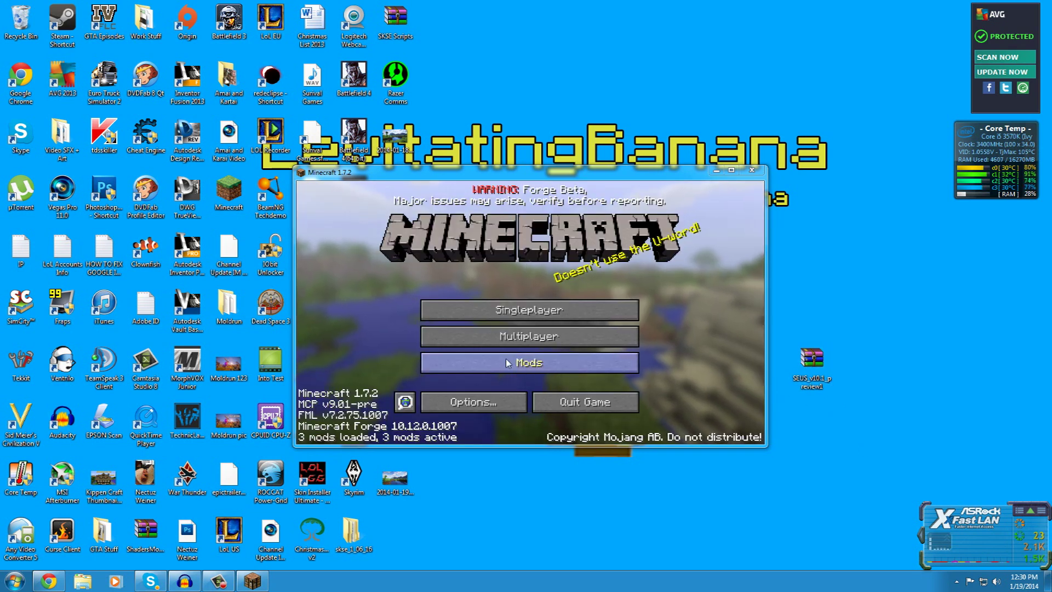
click(475, 396)
click(482, 364)
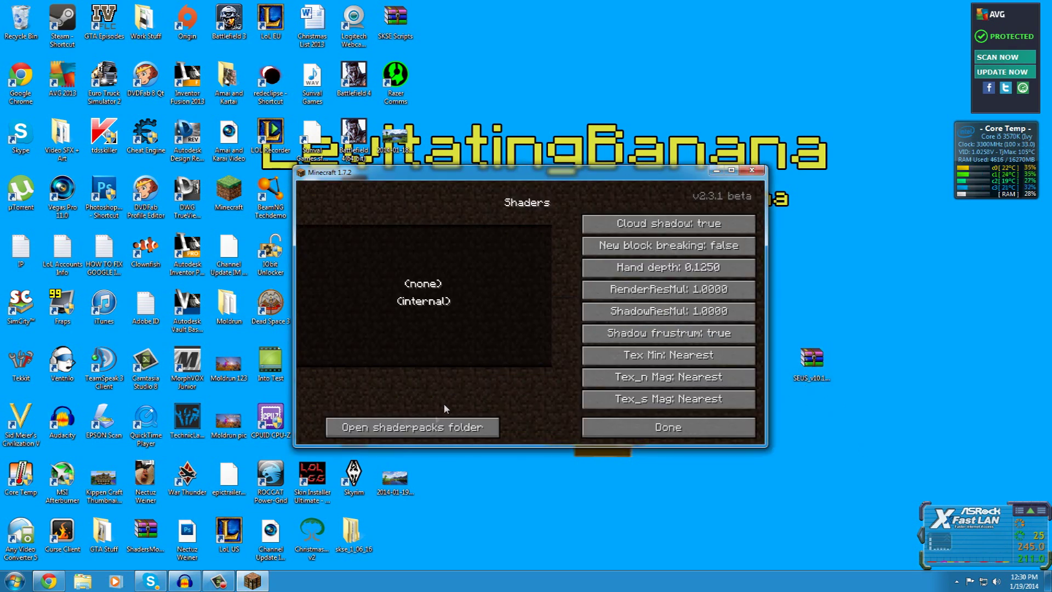
click(431, 427)
drag(810, 363, 504, 252)
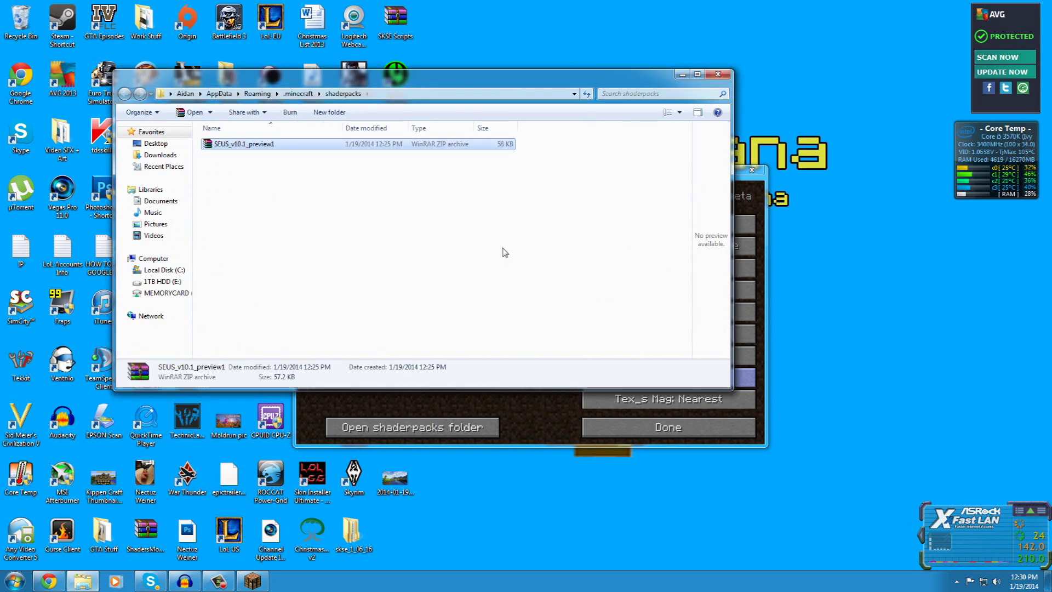
click(719, 75)
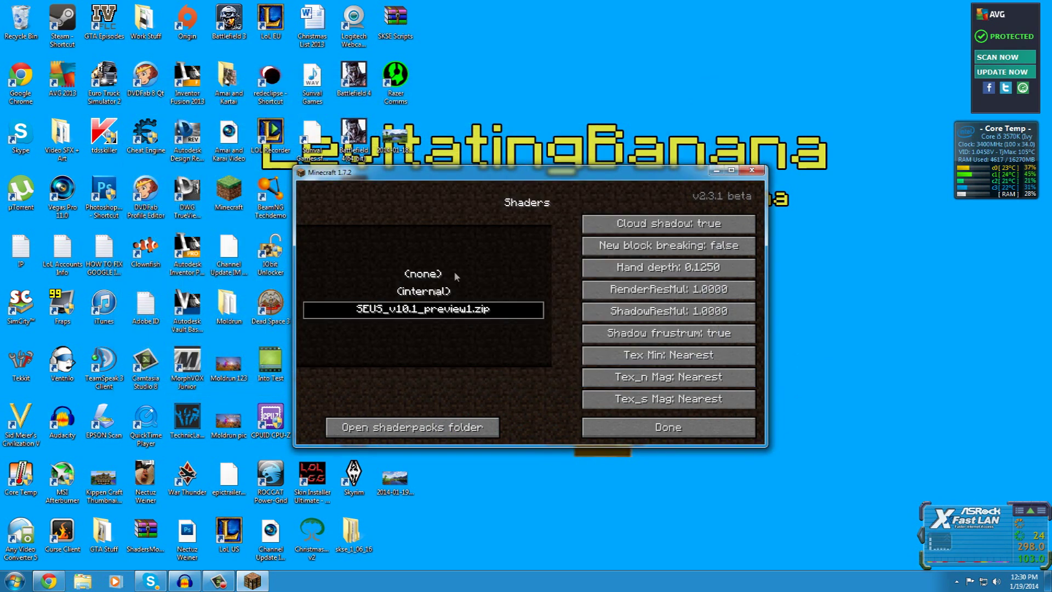
click(615, 433)
click(575, 414)
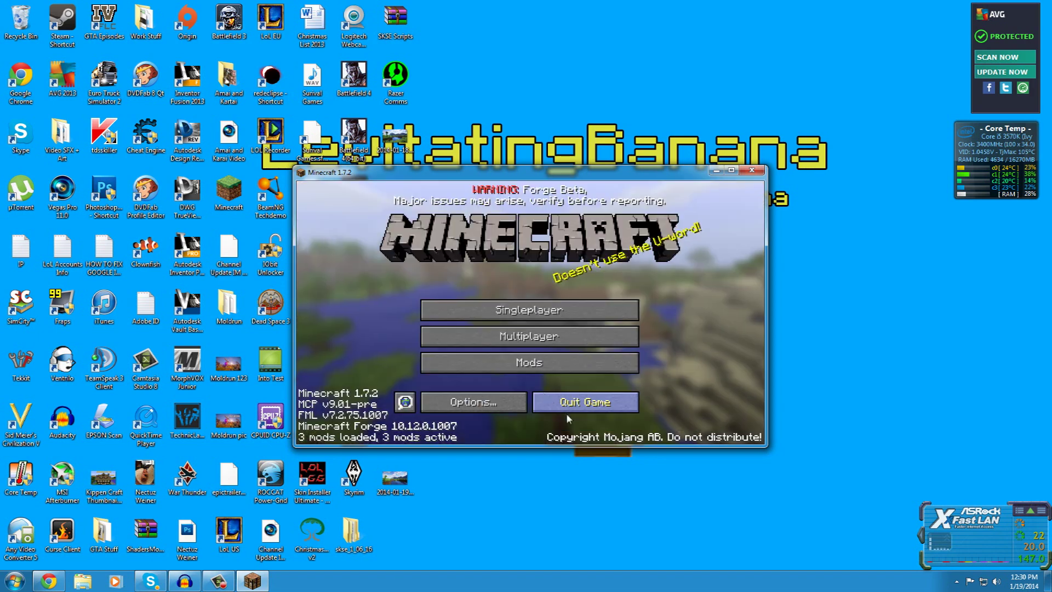
Load the most recent Creative Mode world and check the shader pack selection in its Shaders options.
click(504, 324)
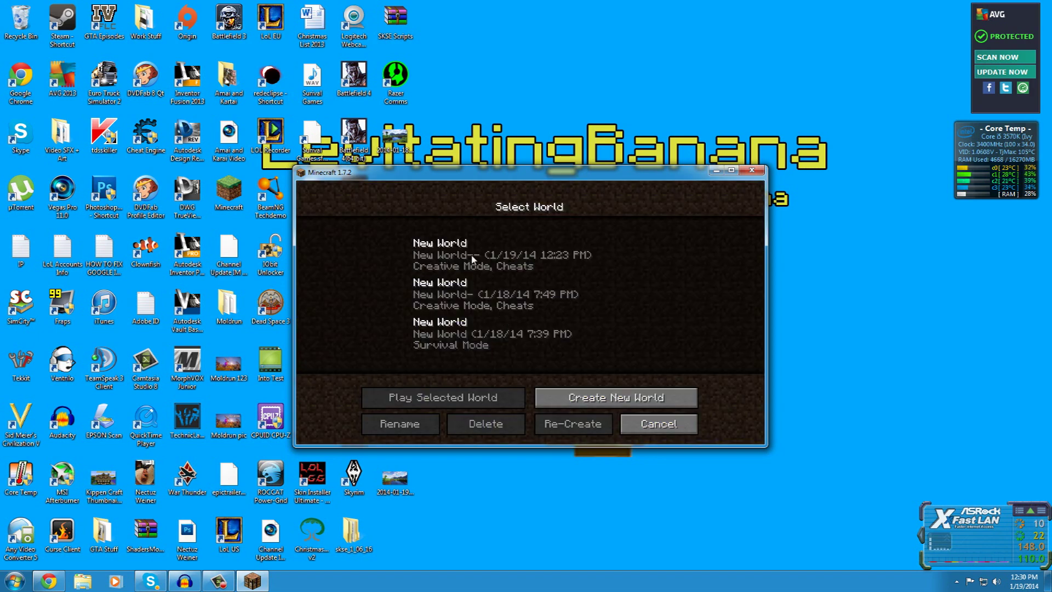
double_click(464, 247)
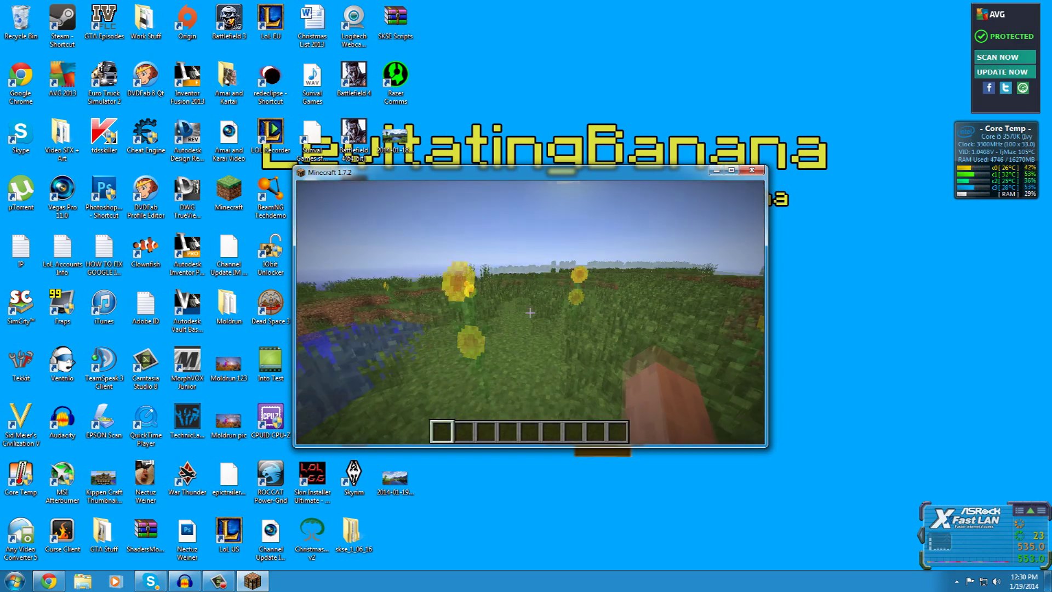
key(Escape)
click(498, 353)
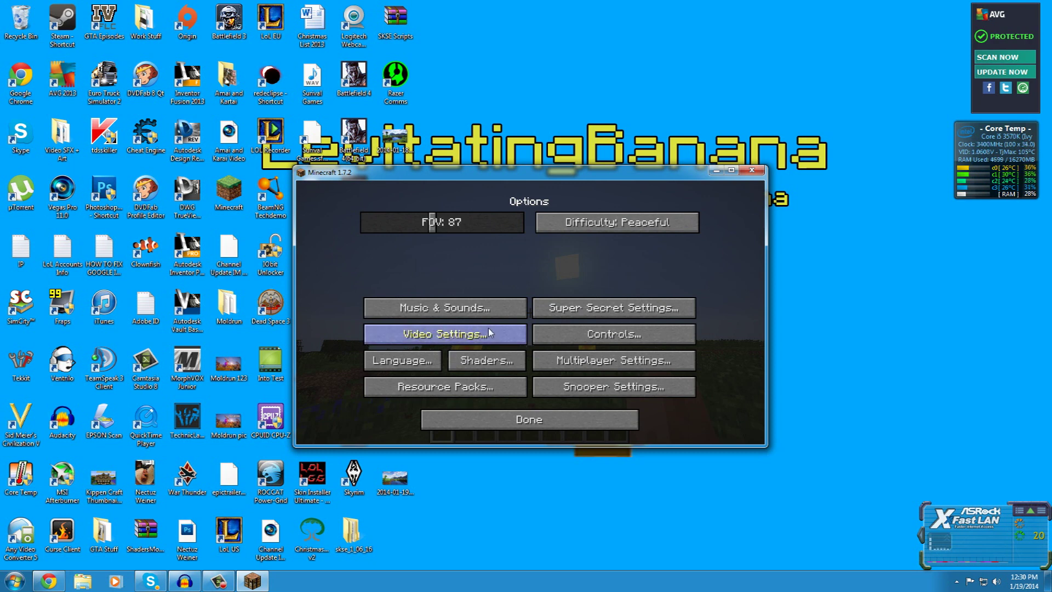
click(482, 359)
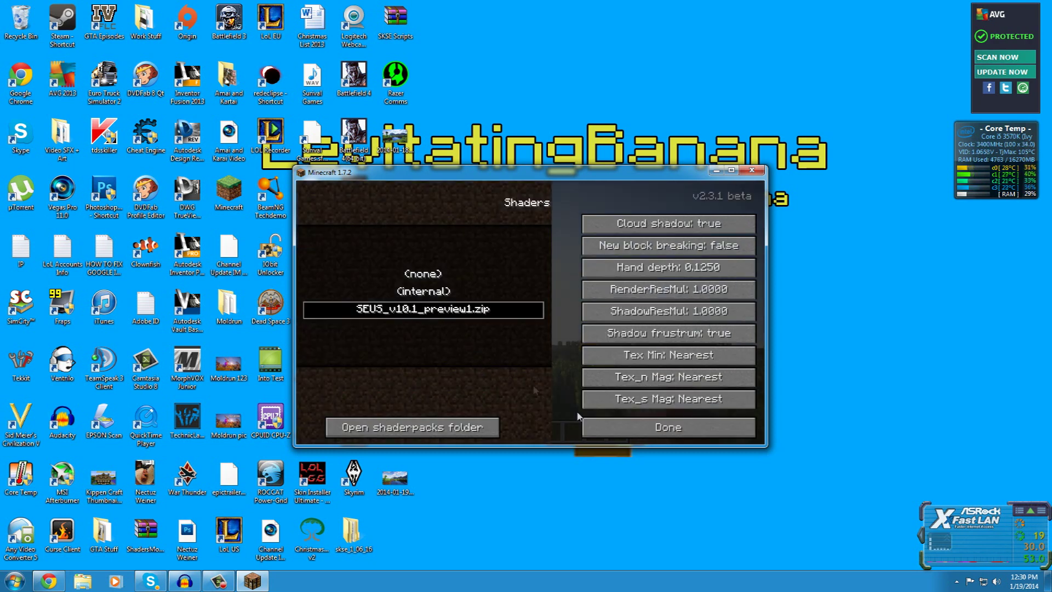
click(647, 431)
click(609, 420)
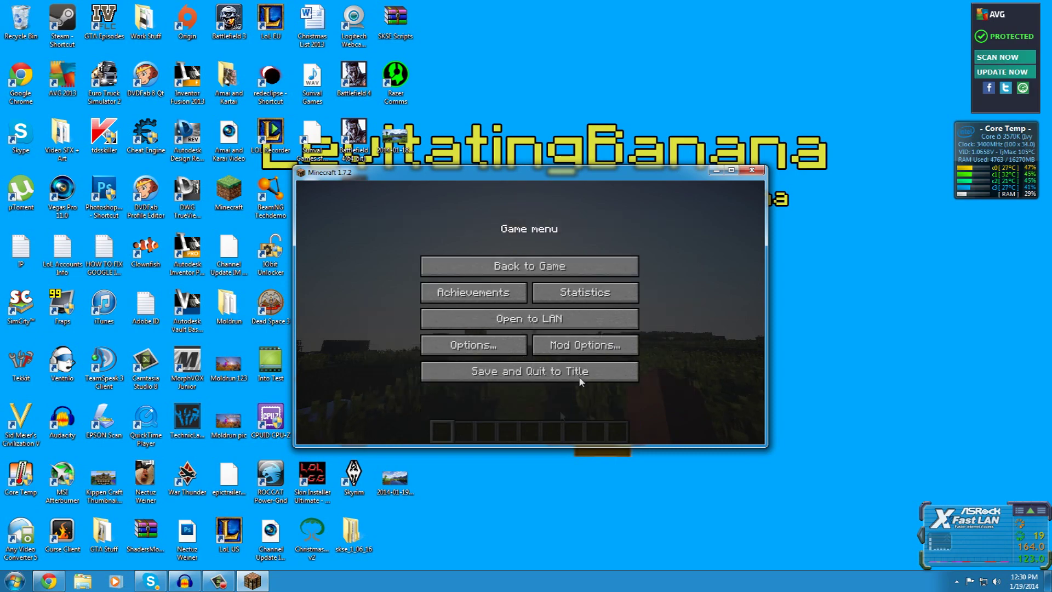
Maximize the game window, return to the game and walk forward through the world.
click(733, 171)
click(609, 170)
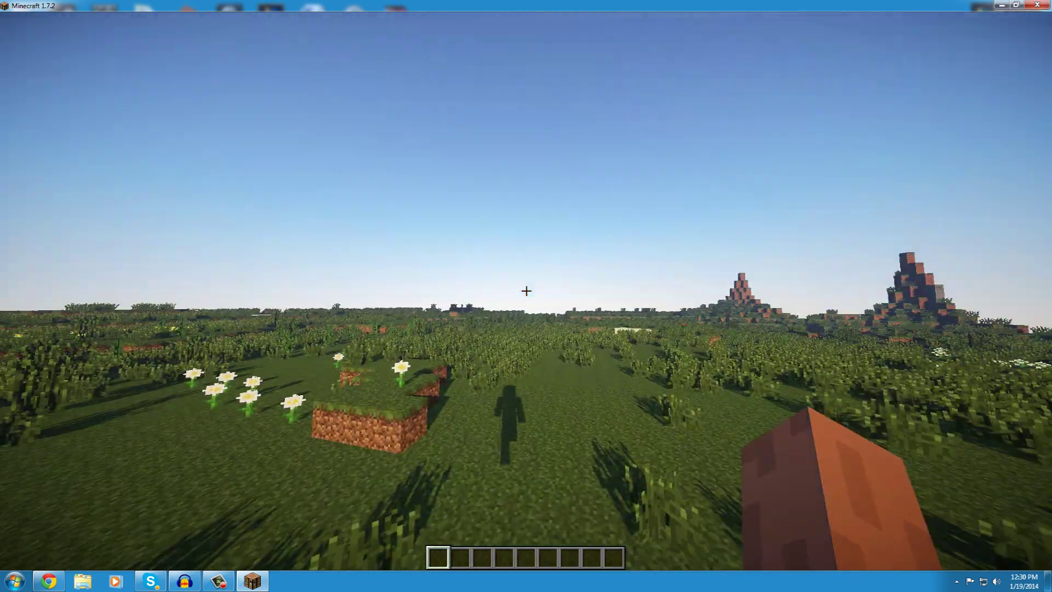
key(w)
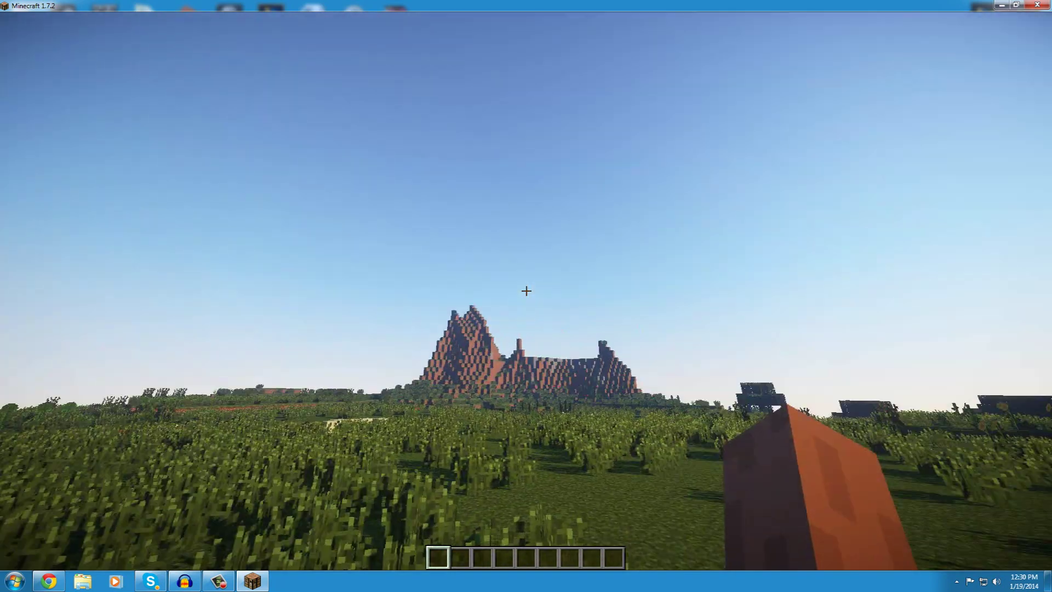
Review the game's video settings and return to the world.
key(Escape)
click(501, 252)
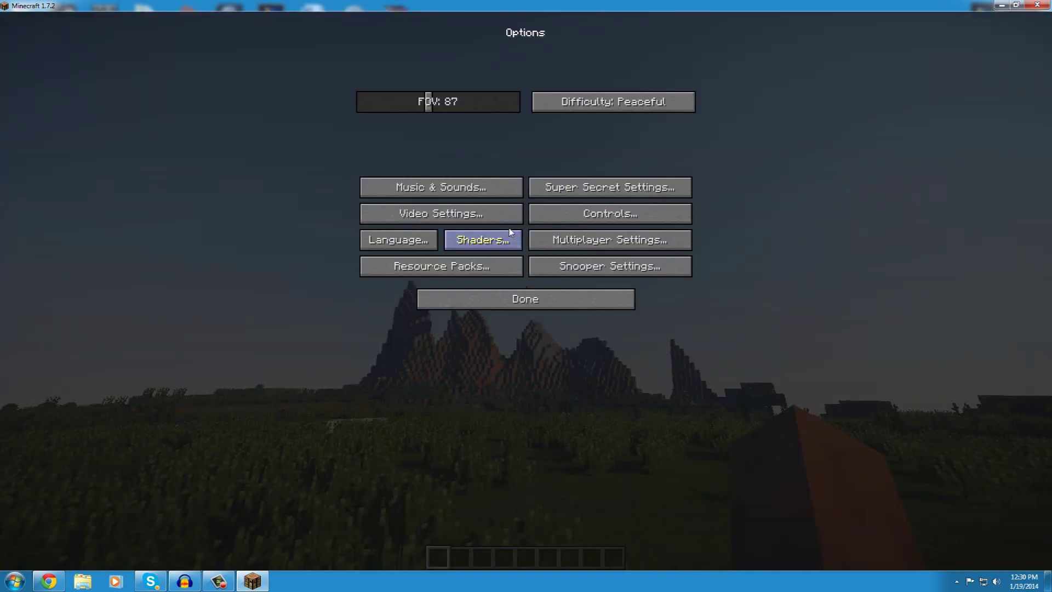
click(462, 212)
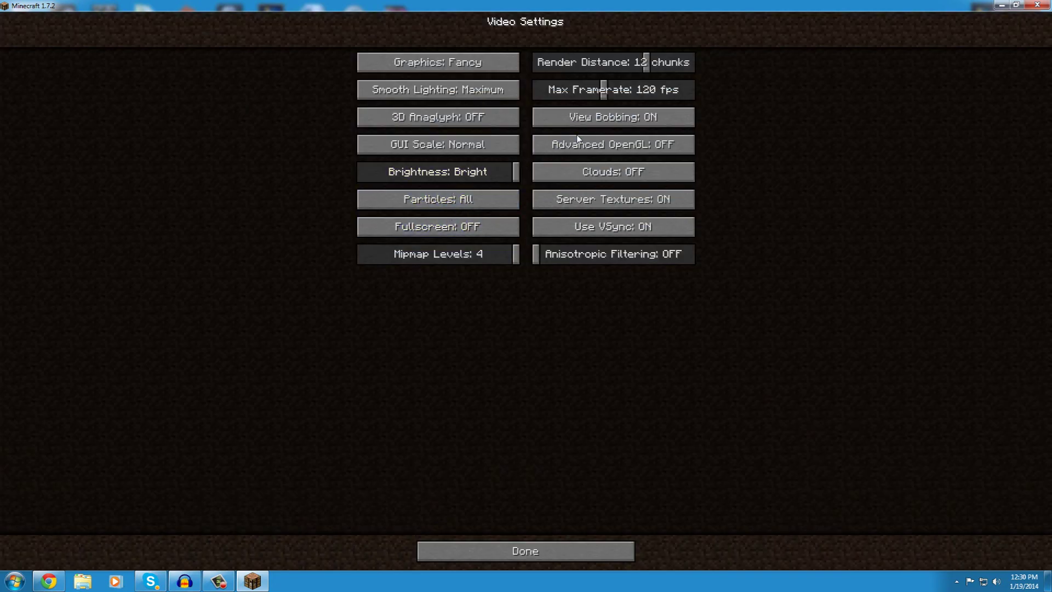
key(Escape)
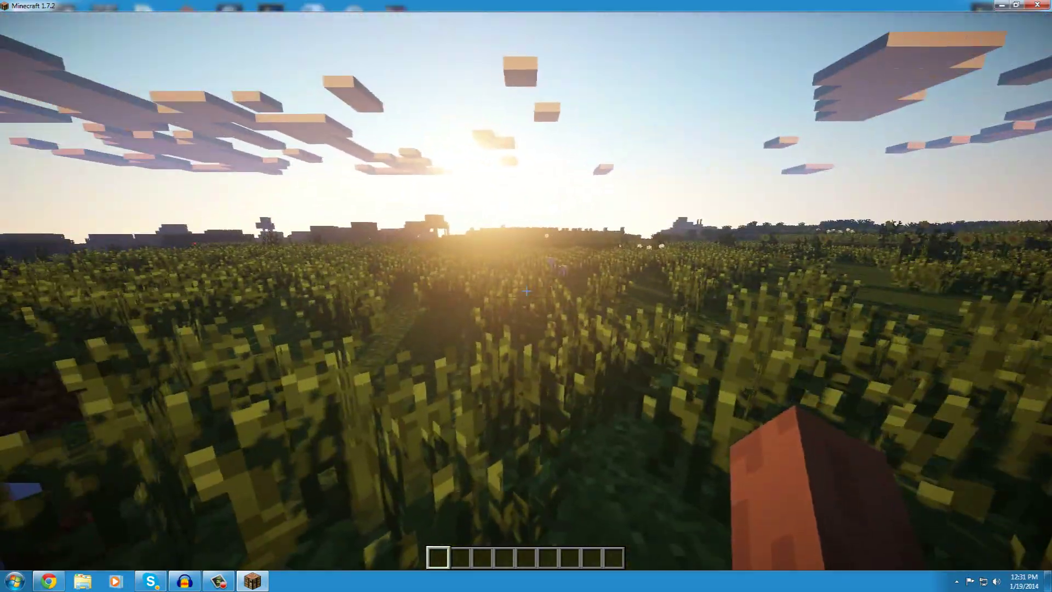
Close the game and, starting from %appdata%, open SEUS_v10.1_preview1.zip in the .minecraft shaderpacks folder.
key(Escape)
click(519, 277)
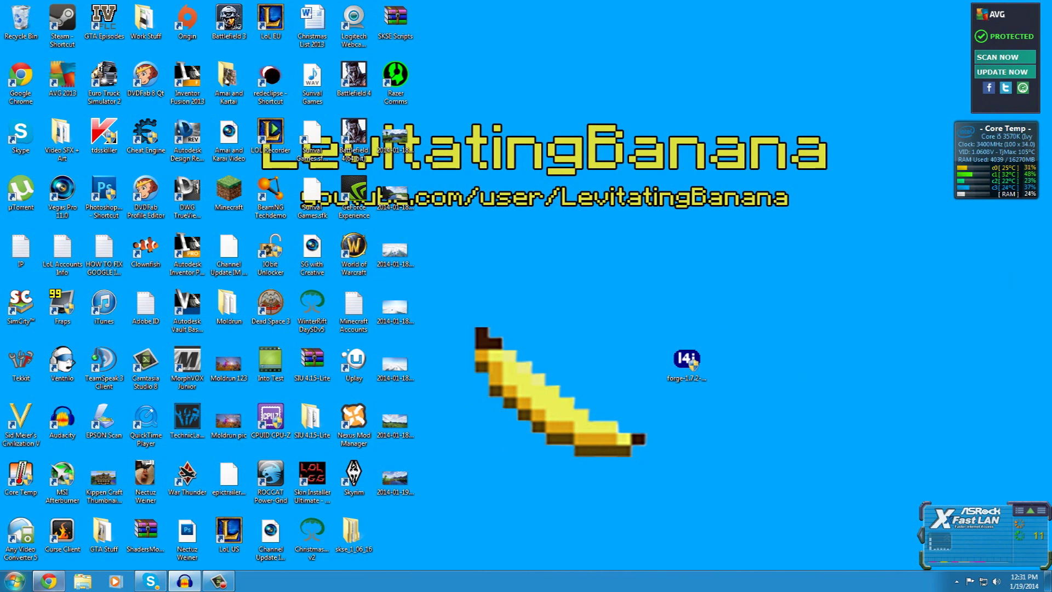
key(super)
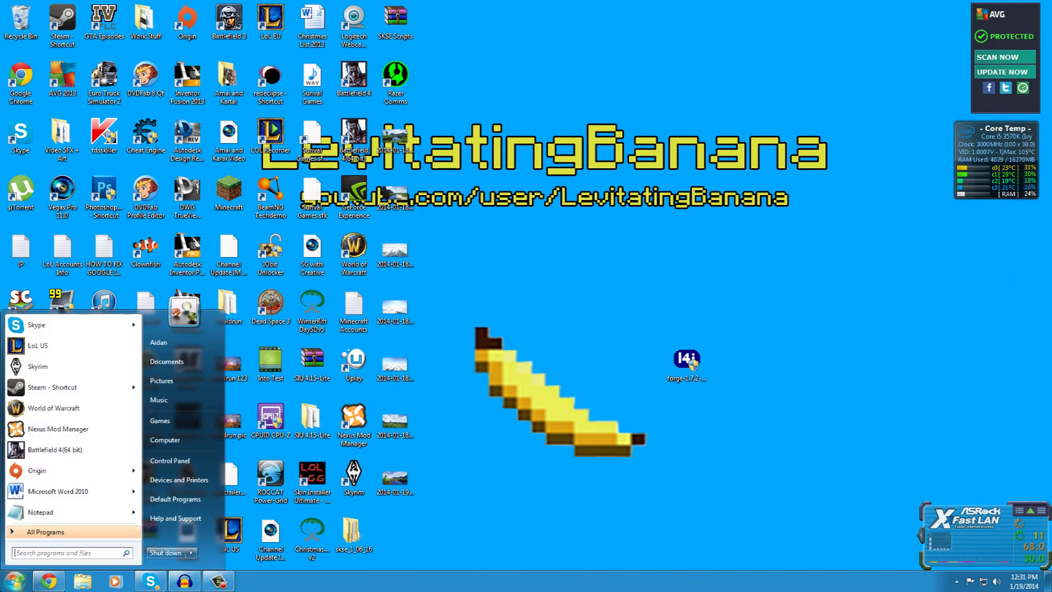
text(%appdata%)
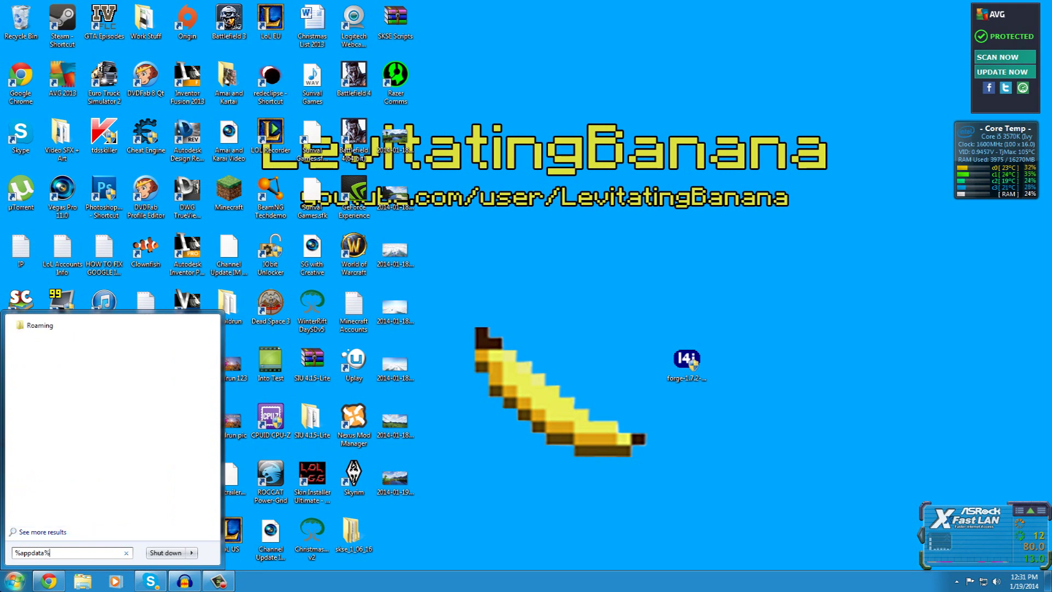
key(Return)
double_click(218, 145)
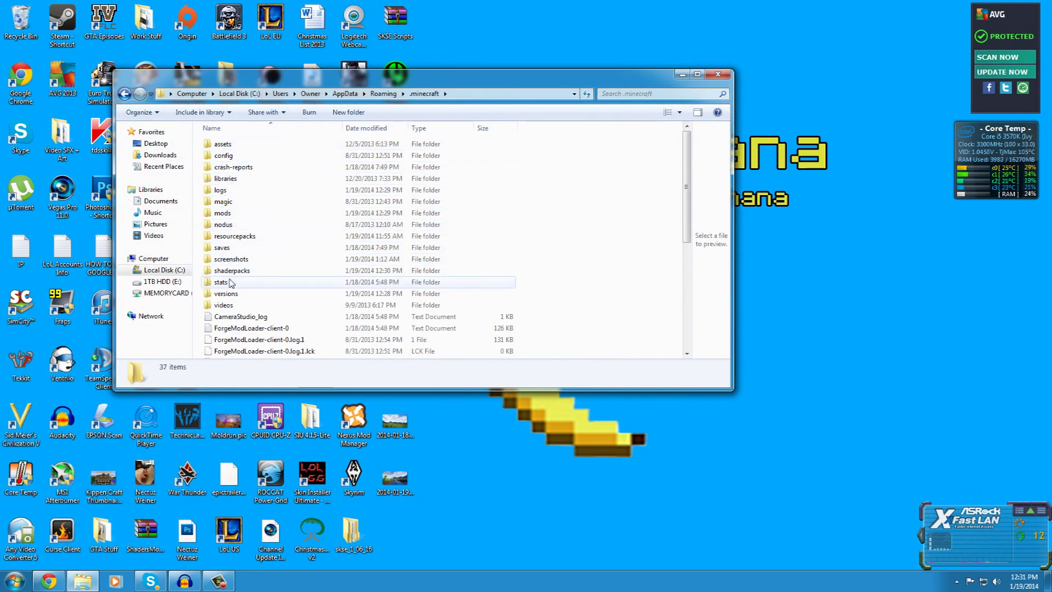
double_click(240, 271)
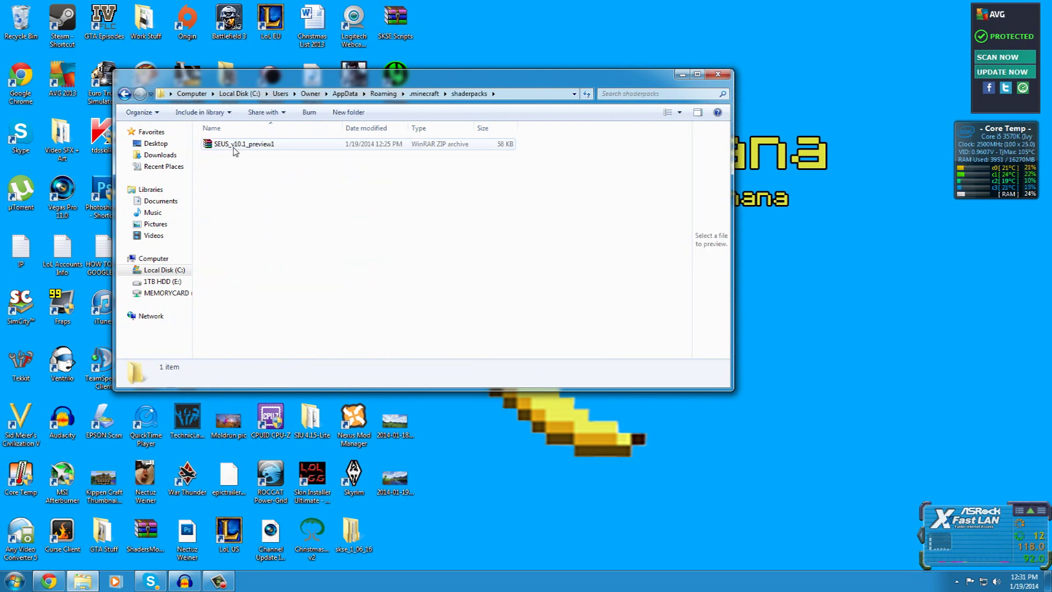
double_click(240, 145)
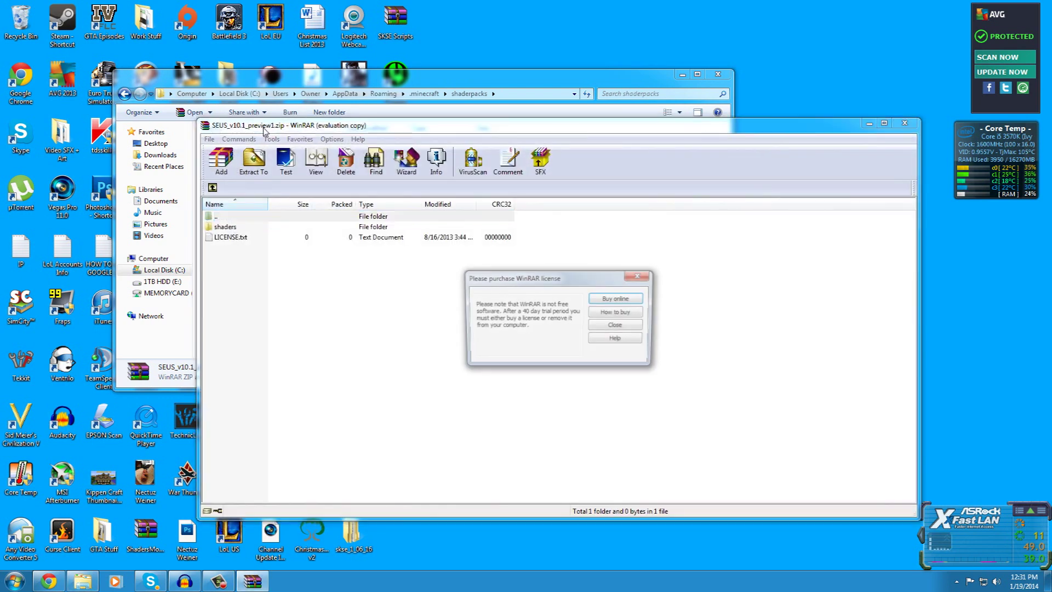
Dismiss the licence reminder and open composite.fsh from the archive's shaders folder for editing.
click(638, 275)
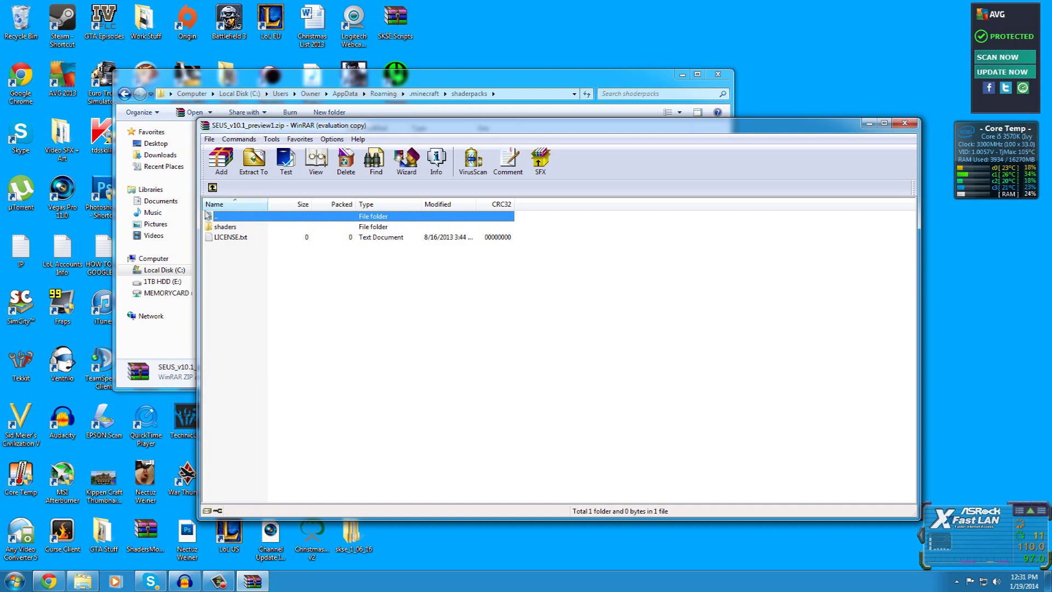
double_click(240, 227)
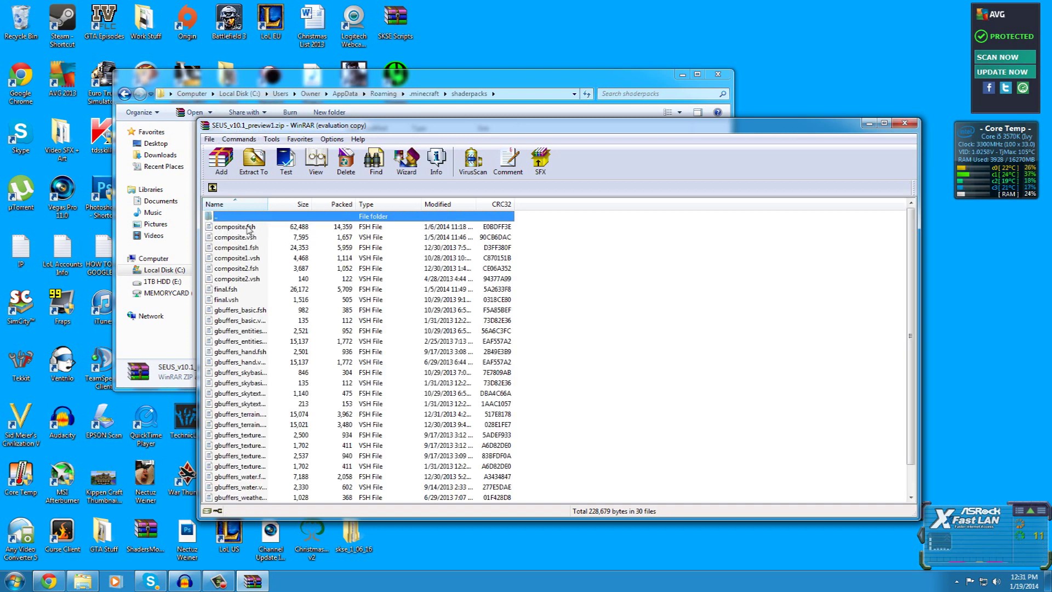
click(248, 229)
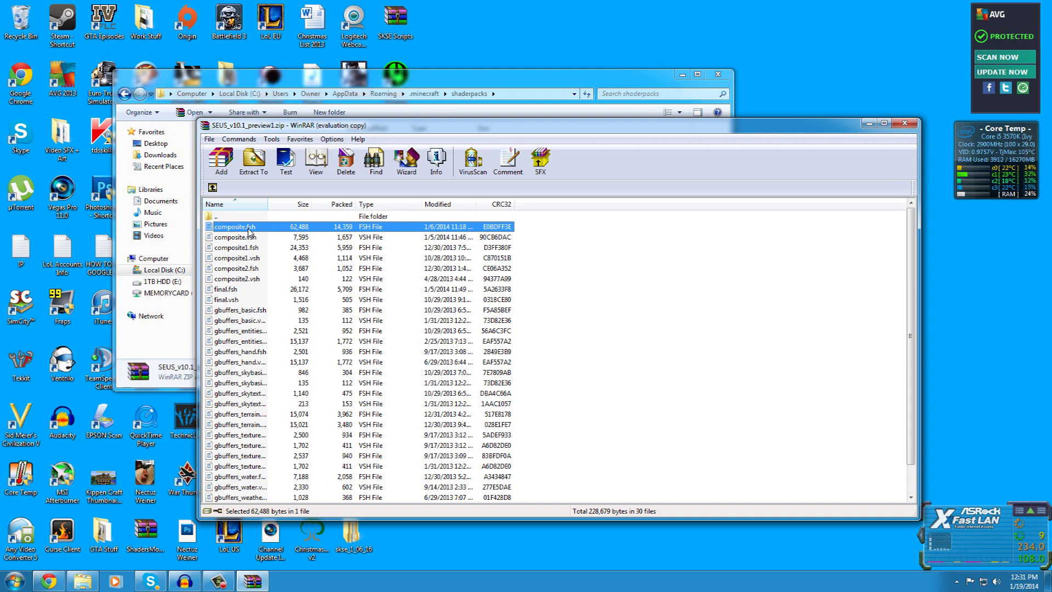
right_click(248, 229)
key(Escape)
double_click(272, 231)
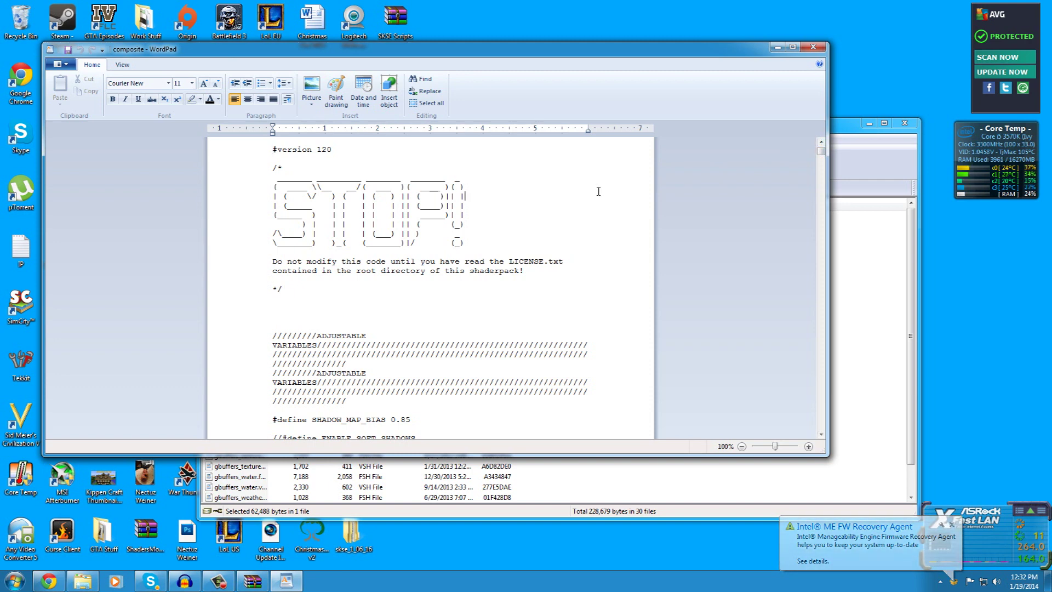
Find the commented-out CalculateClouds(finalComposite.rgb, surface) call in composite.fsh and remove the // in front of it.
key(ctrl+f)
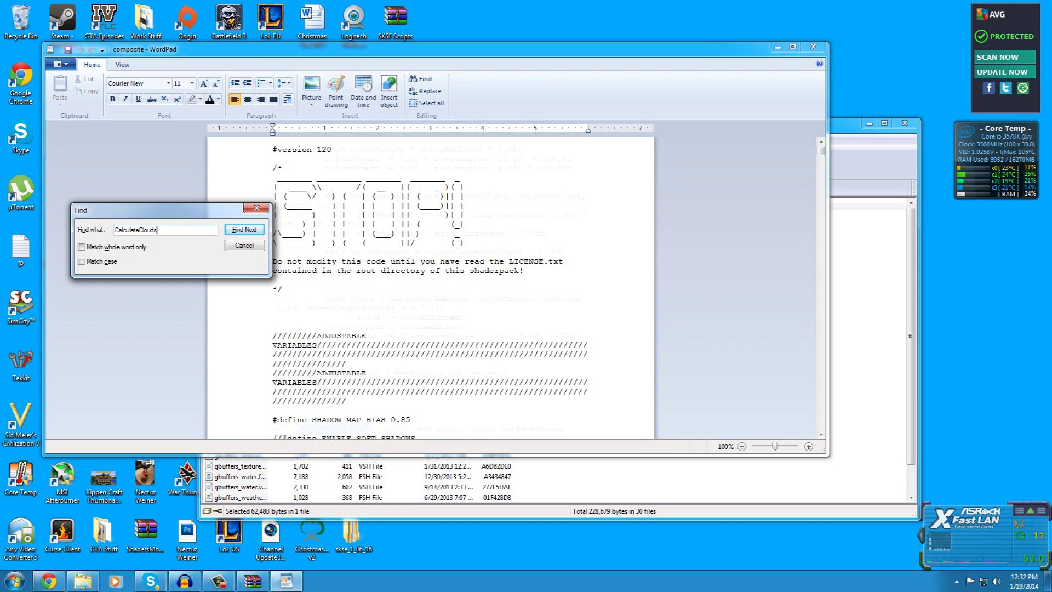
key(Return)
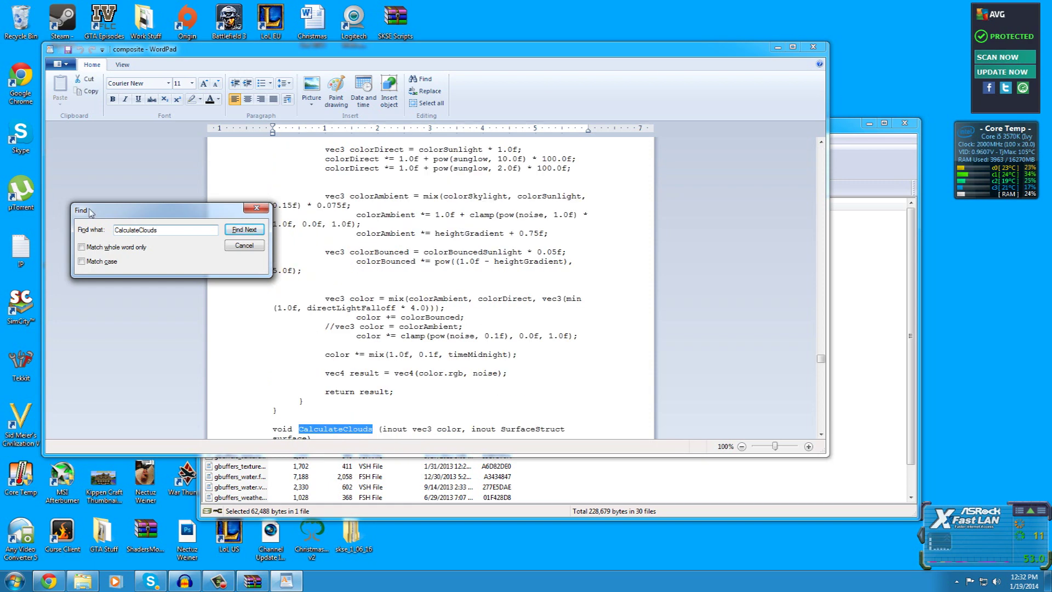
click(245, 229)
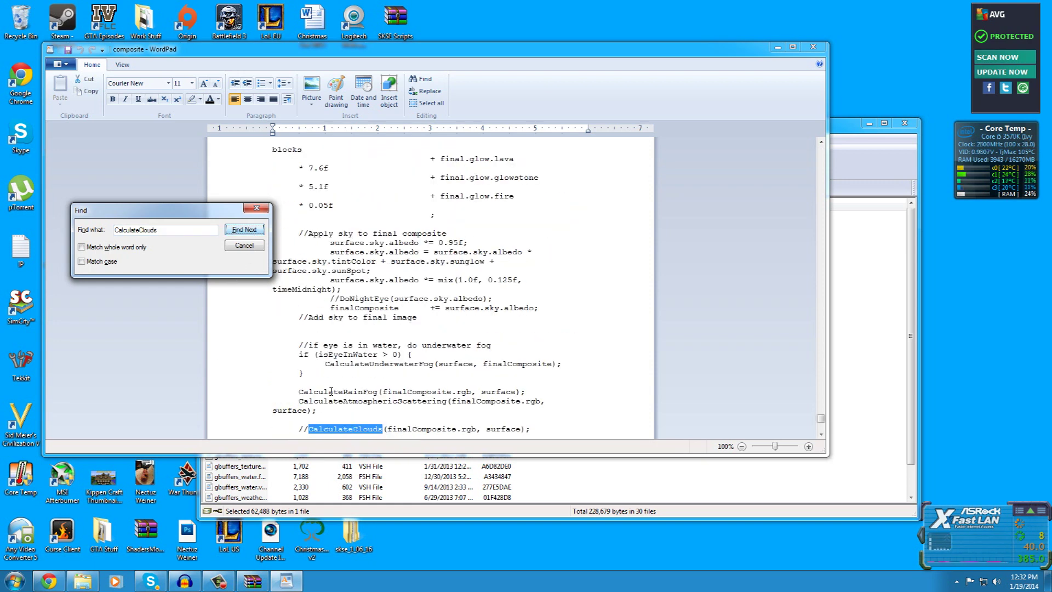
click(257, 208)
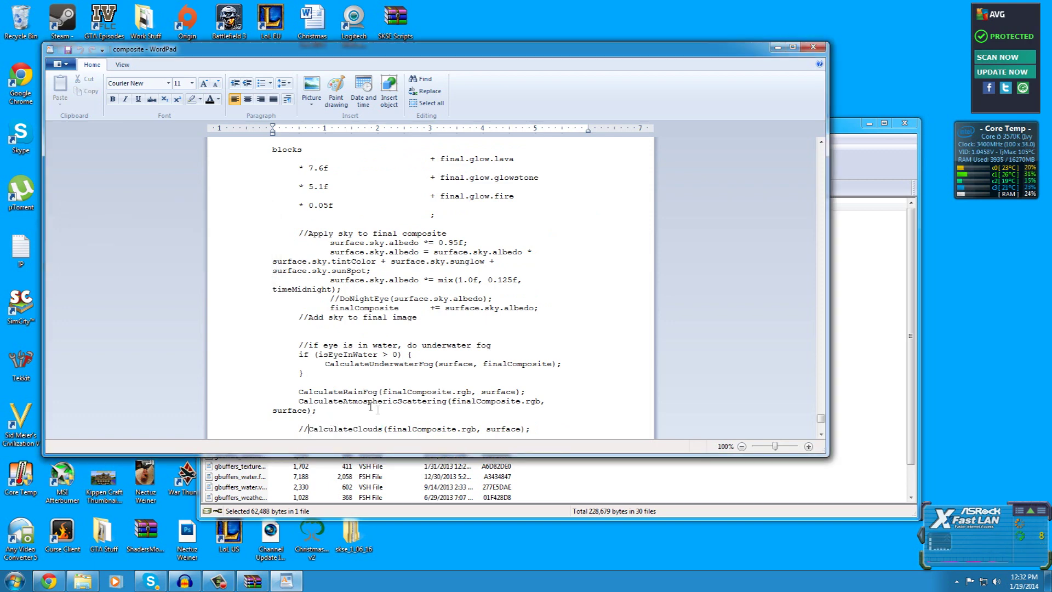
scroll(371, 406, down, 2)
key(BackSpace)
key(BackSpace)
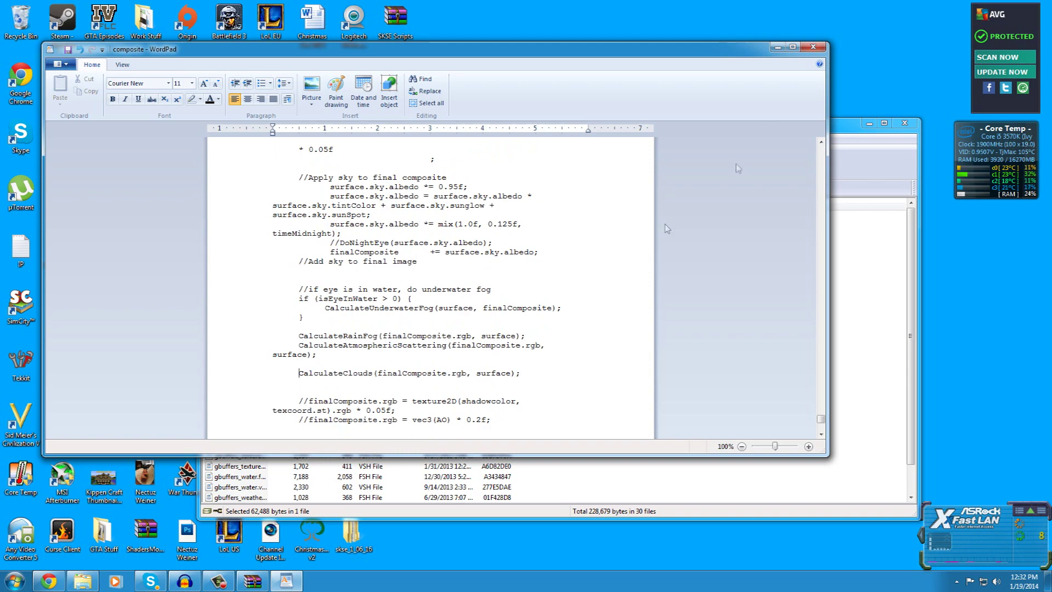
Save composite.fsh on closing, update it in the SEUS_v10.1_preview1.zip archive, and close the archive and folder windows.
click(814, 50)
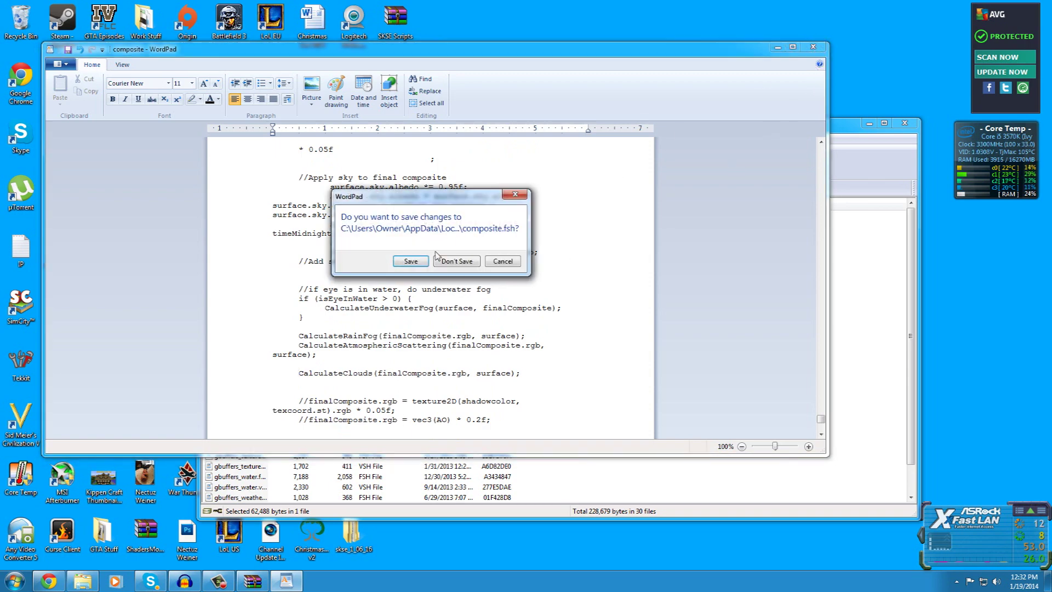
click(413, 262)
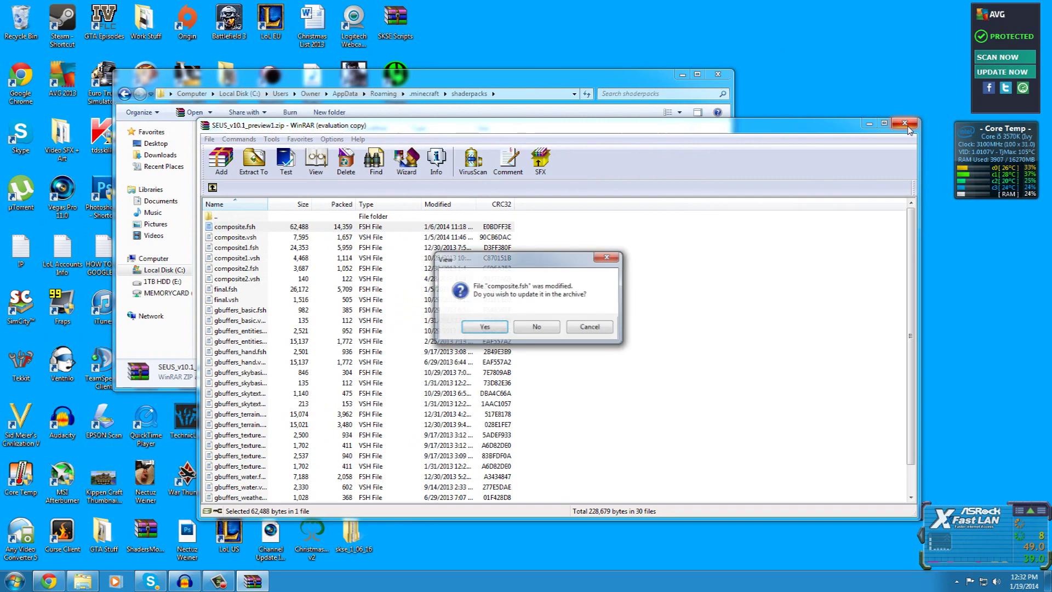
click(479, 329)
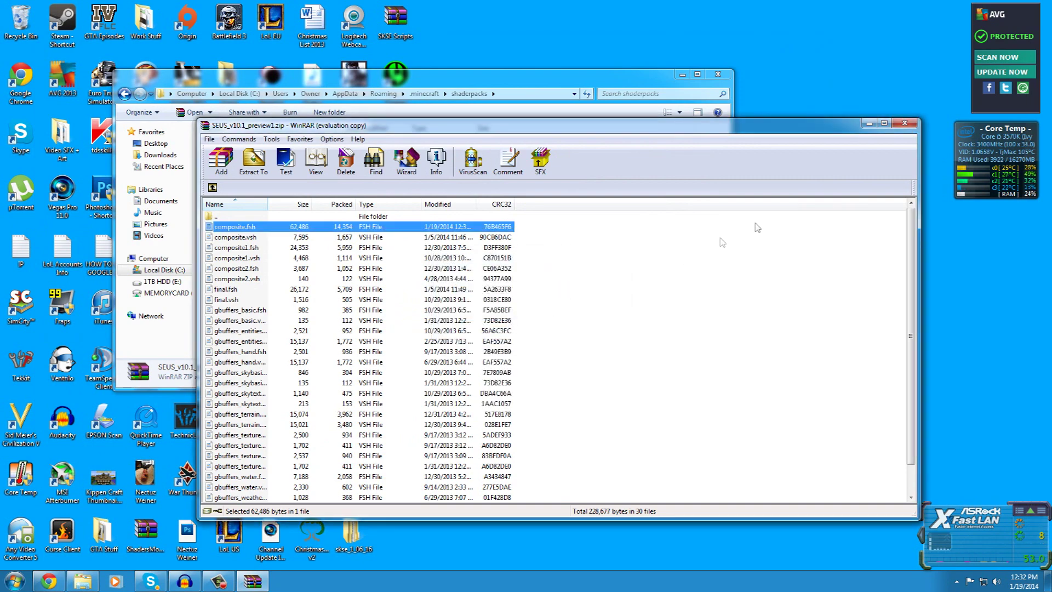
click(903, 124)
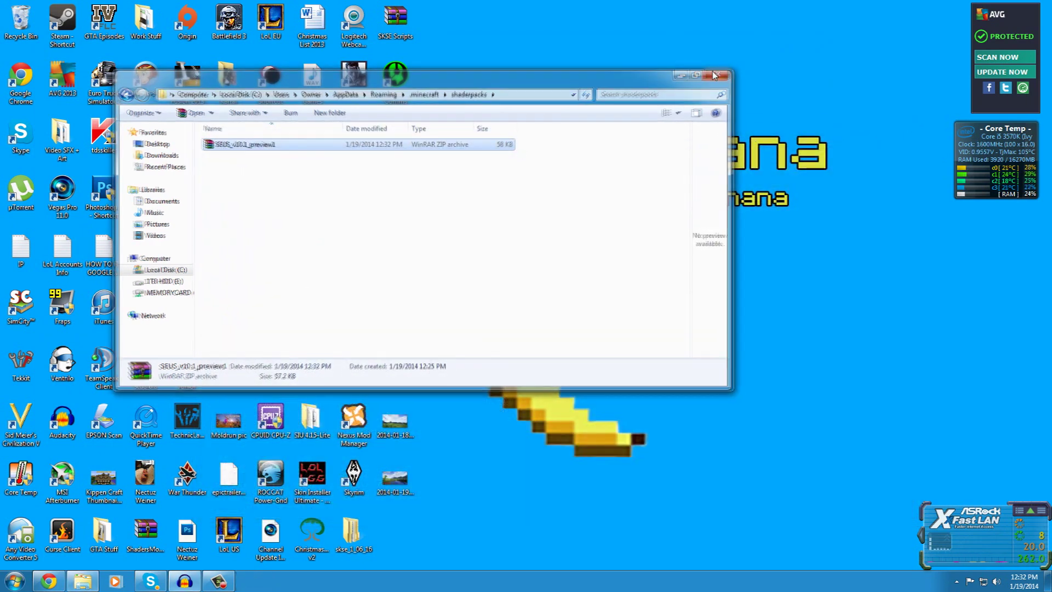
click(715, 75)
Launch Minecraft with the Forge profile and load the most recent Creative Mode world in singleplayer.
double_click(229, 189)
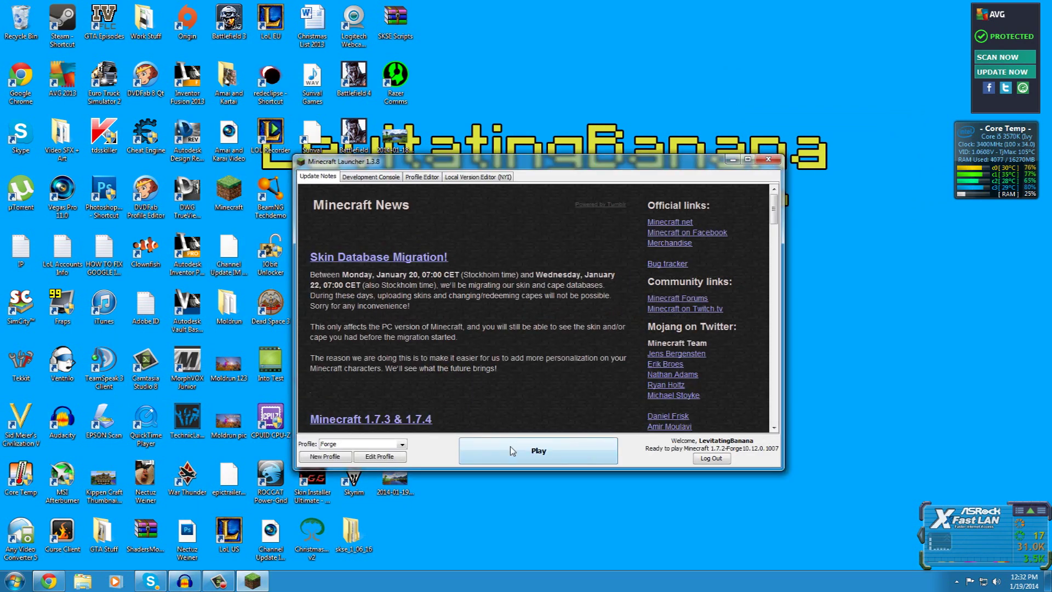
key(Return)
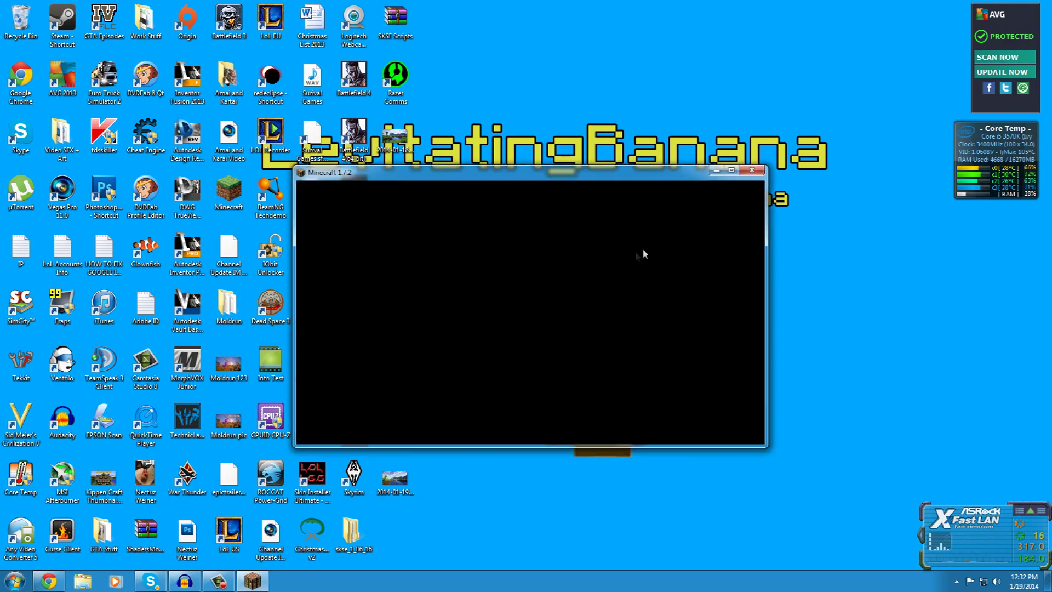
click(486, 307)
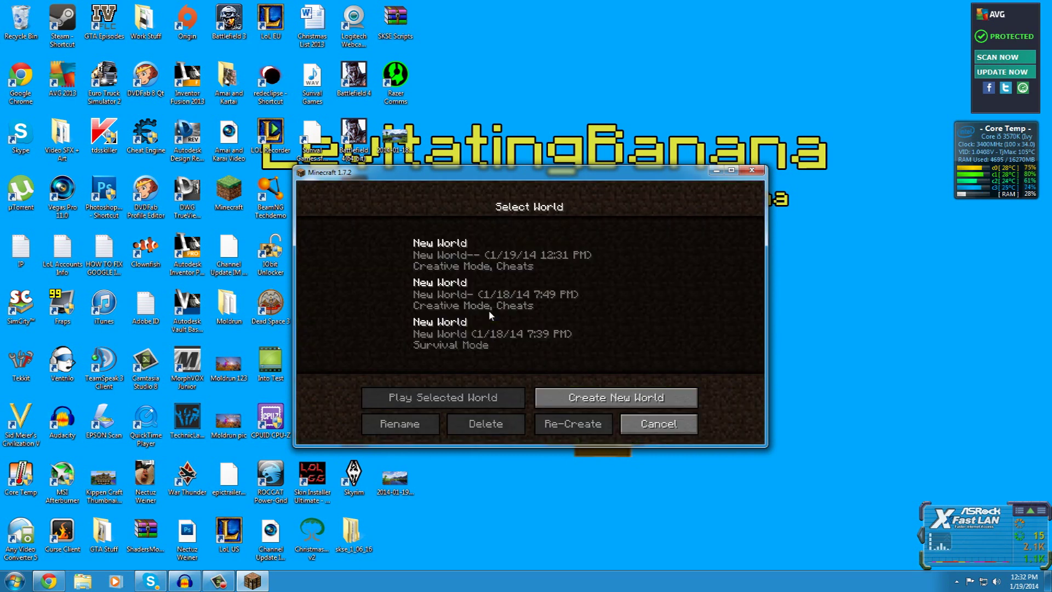
double_click(452, 247)
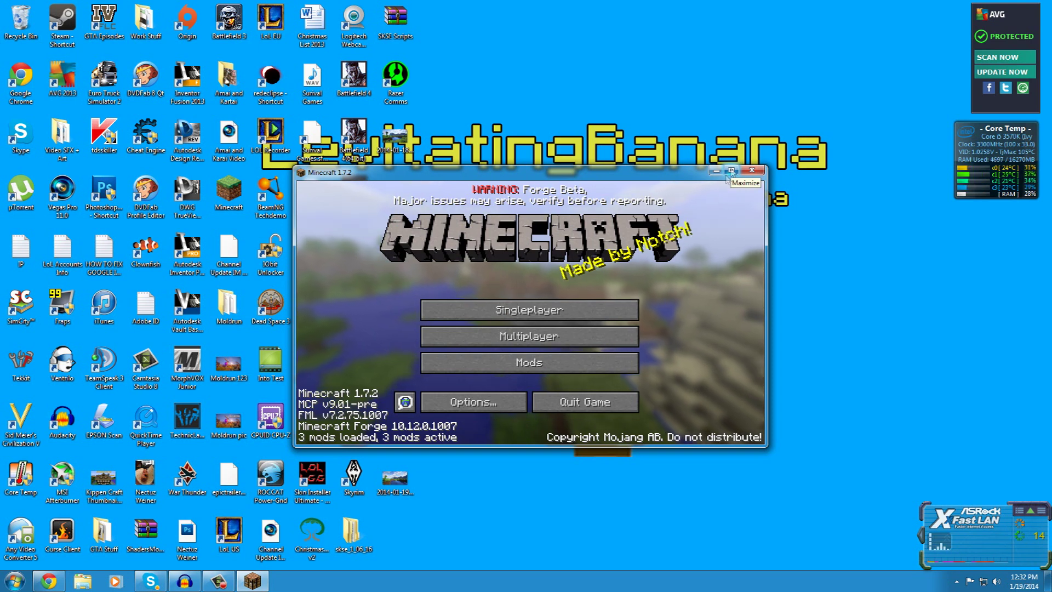
click(523, 310)
double_click(482, 255)
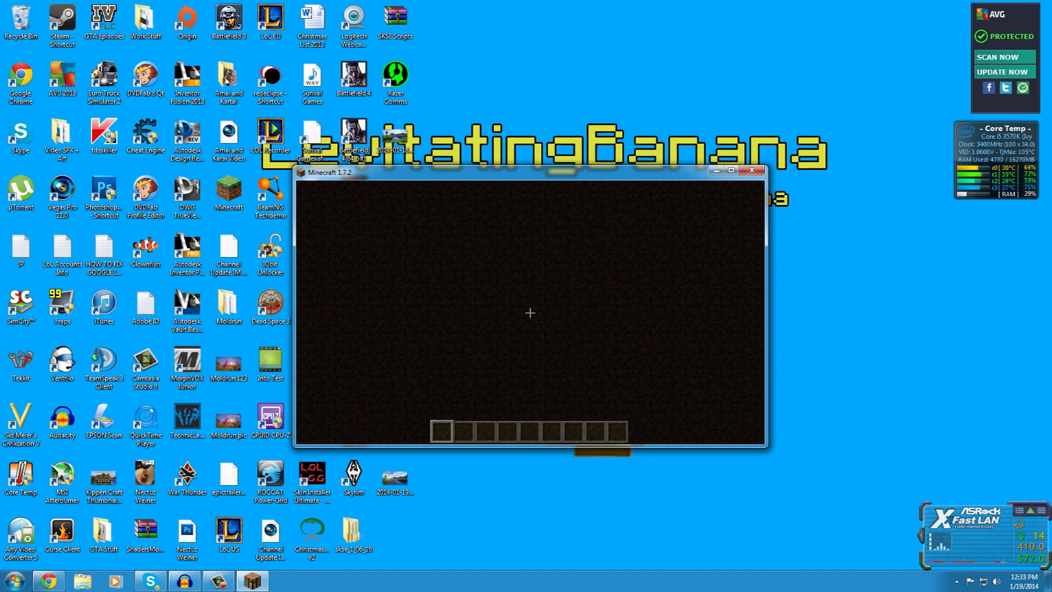
Pause and maximize the game window, open the game options and return to the world.
key(Escape)
click(732, 170)
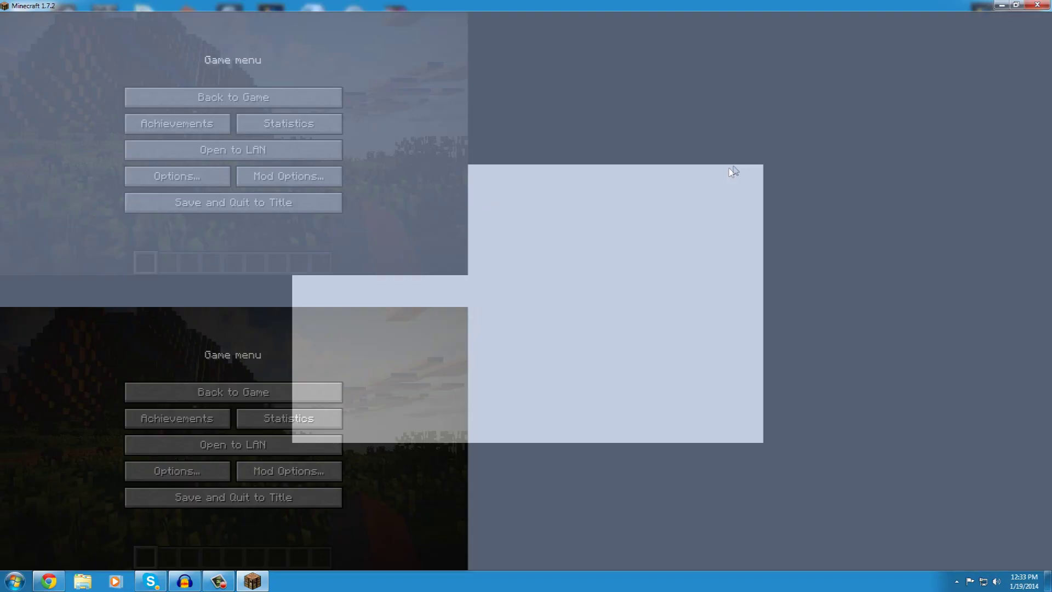
click(477, 249)
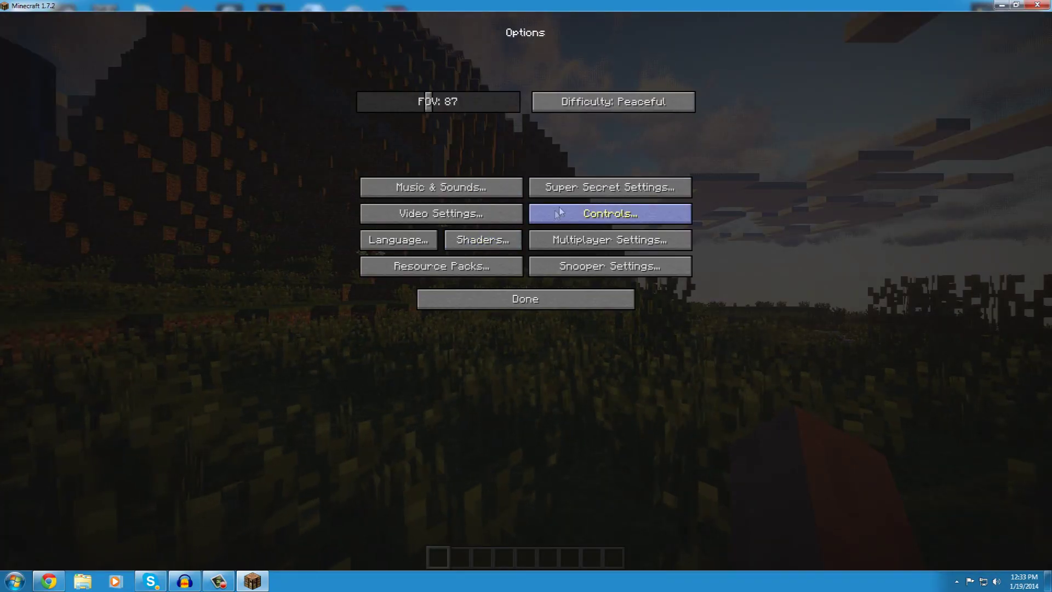
key(Escape)
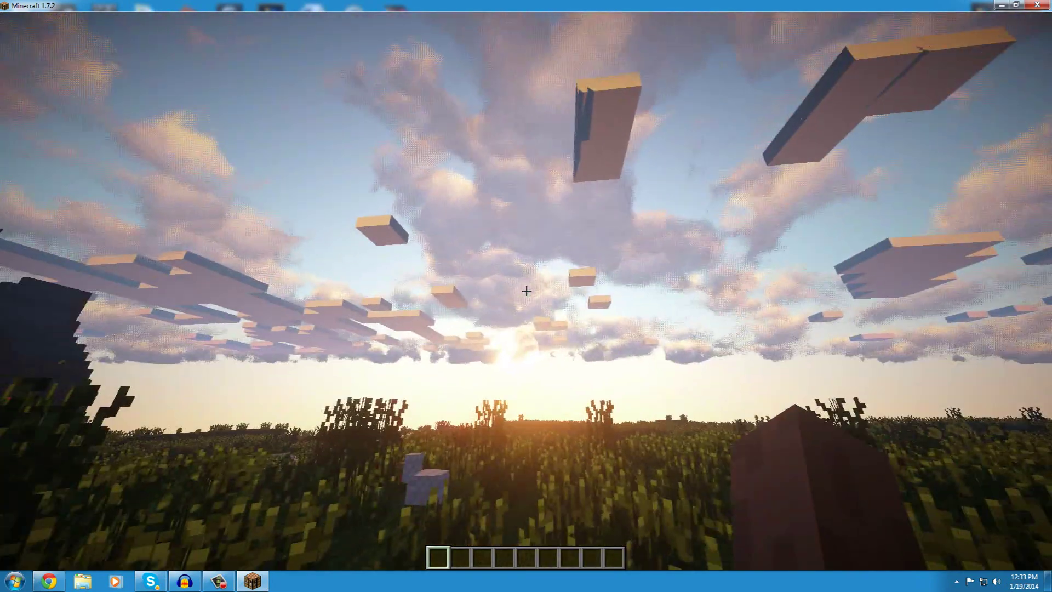
Turn off the default Clouds in the game's video settings and return to the world.
key(Escape)
click(491, 253)
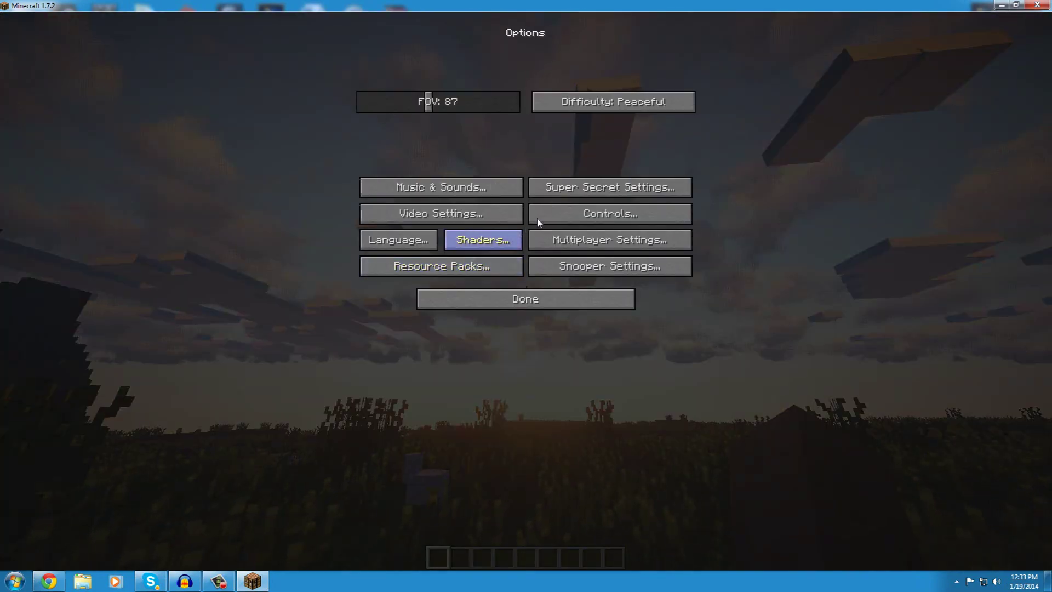
click(474, 221)
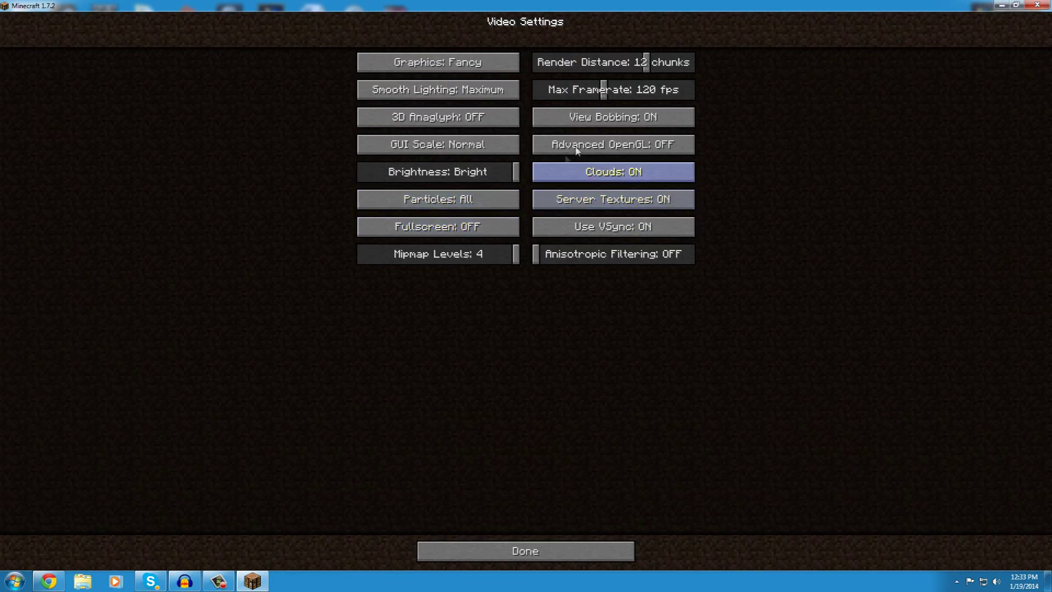
key(Escape)
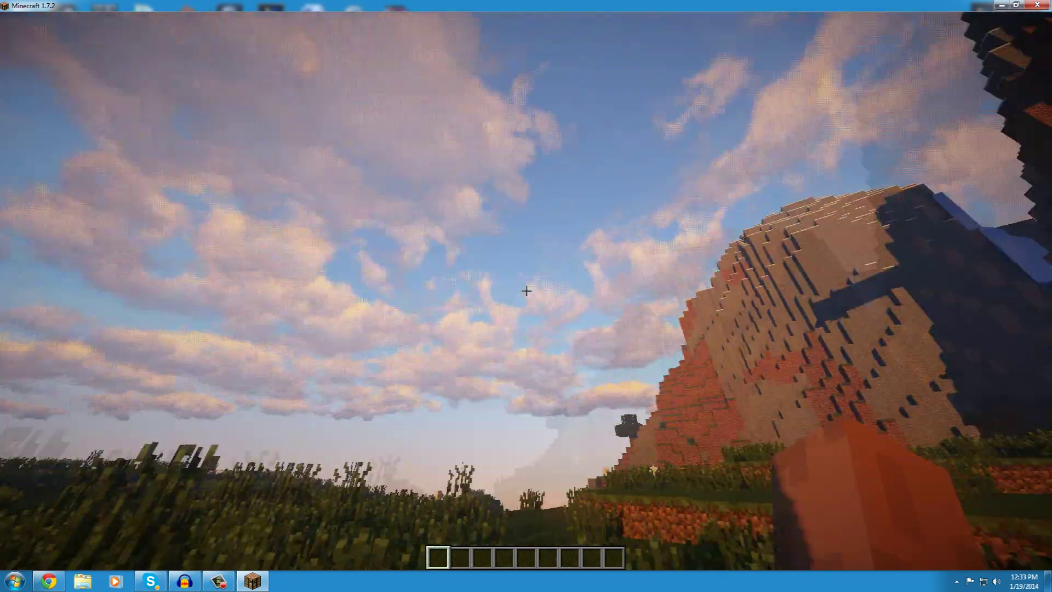